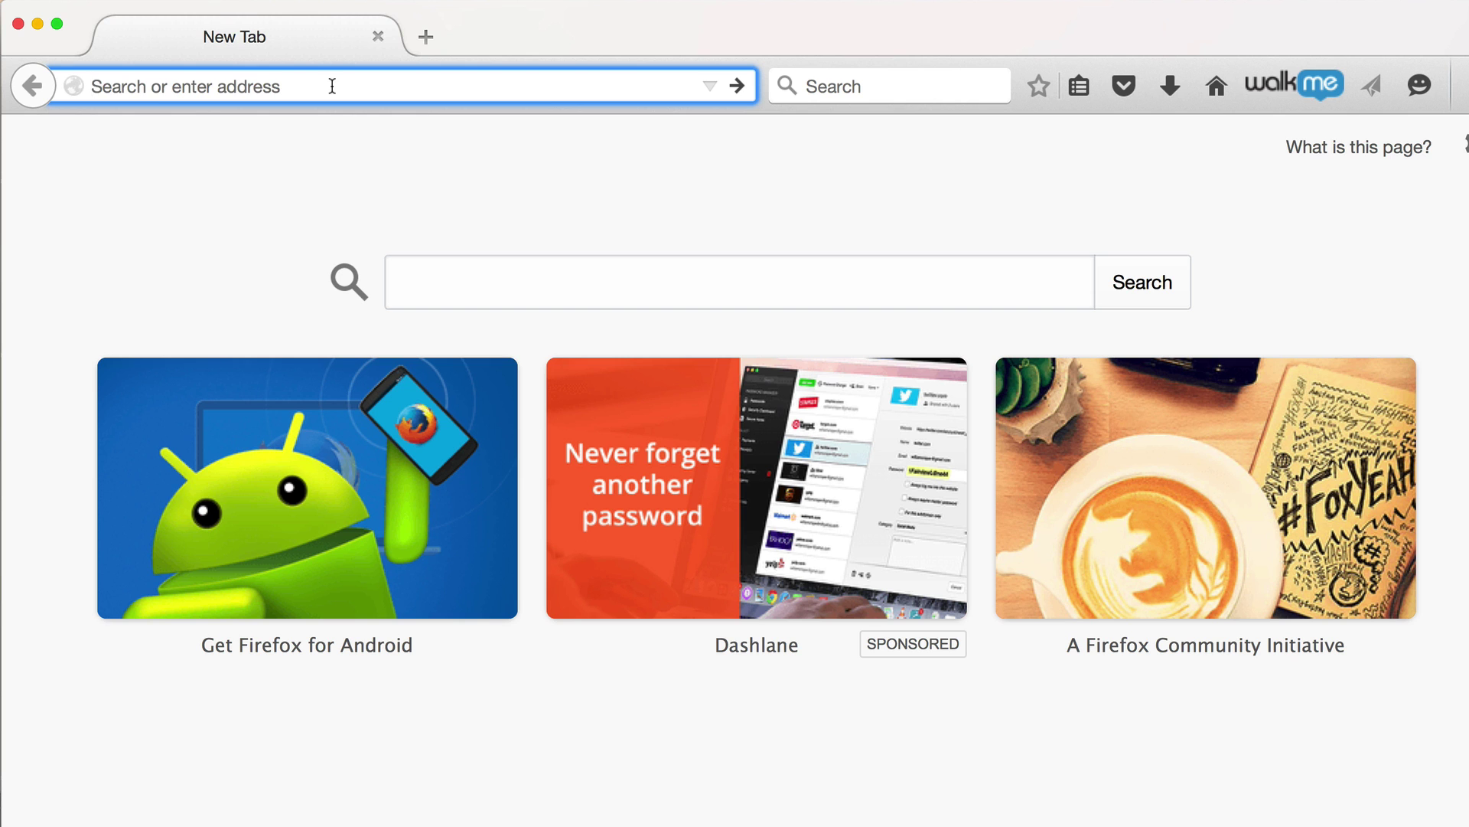
- Open the filezilla-project.org homepage in the browser
type("filezilla-project.org")
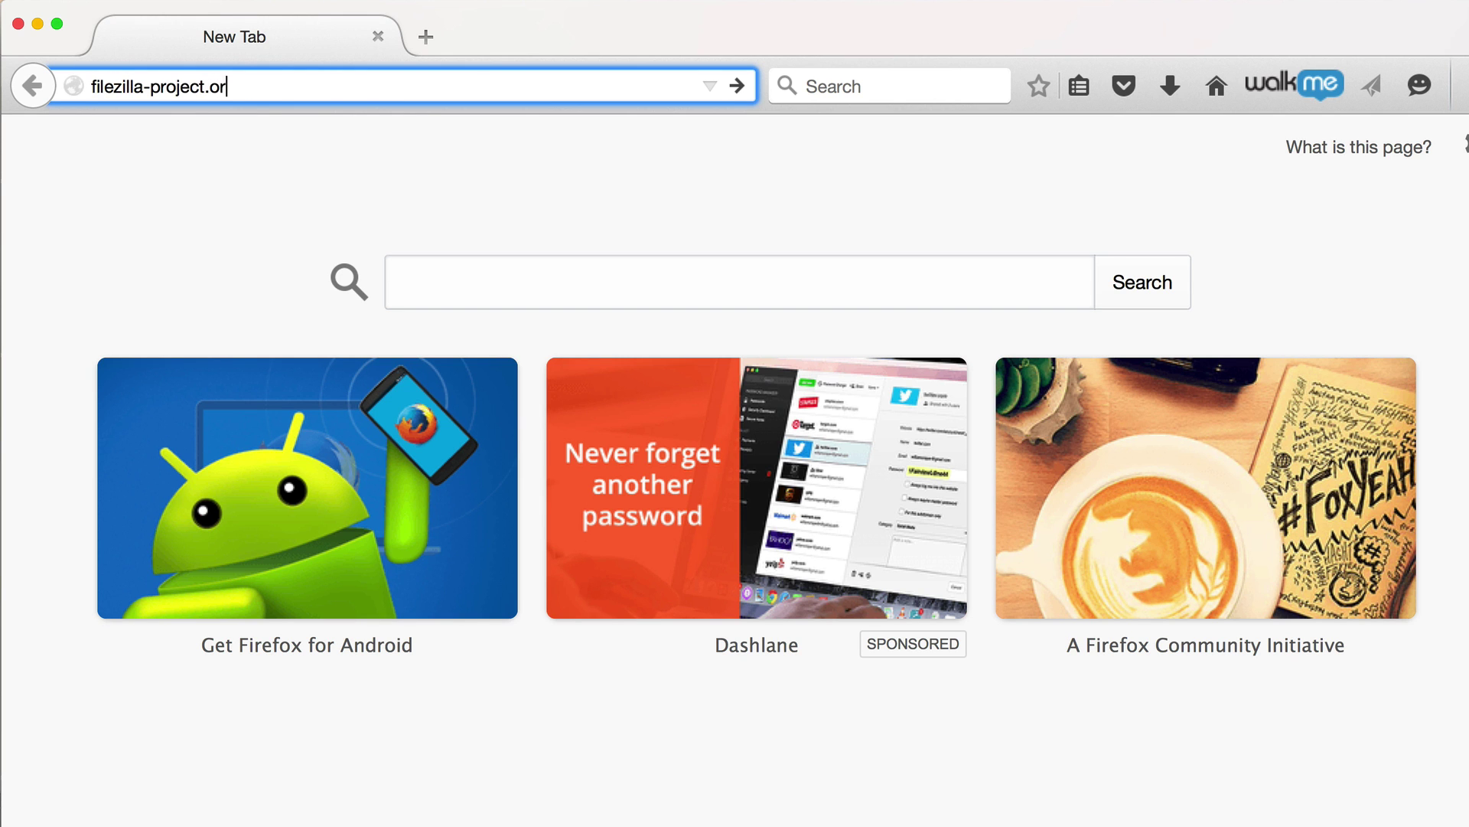
key("Return")
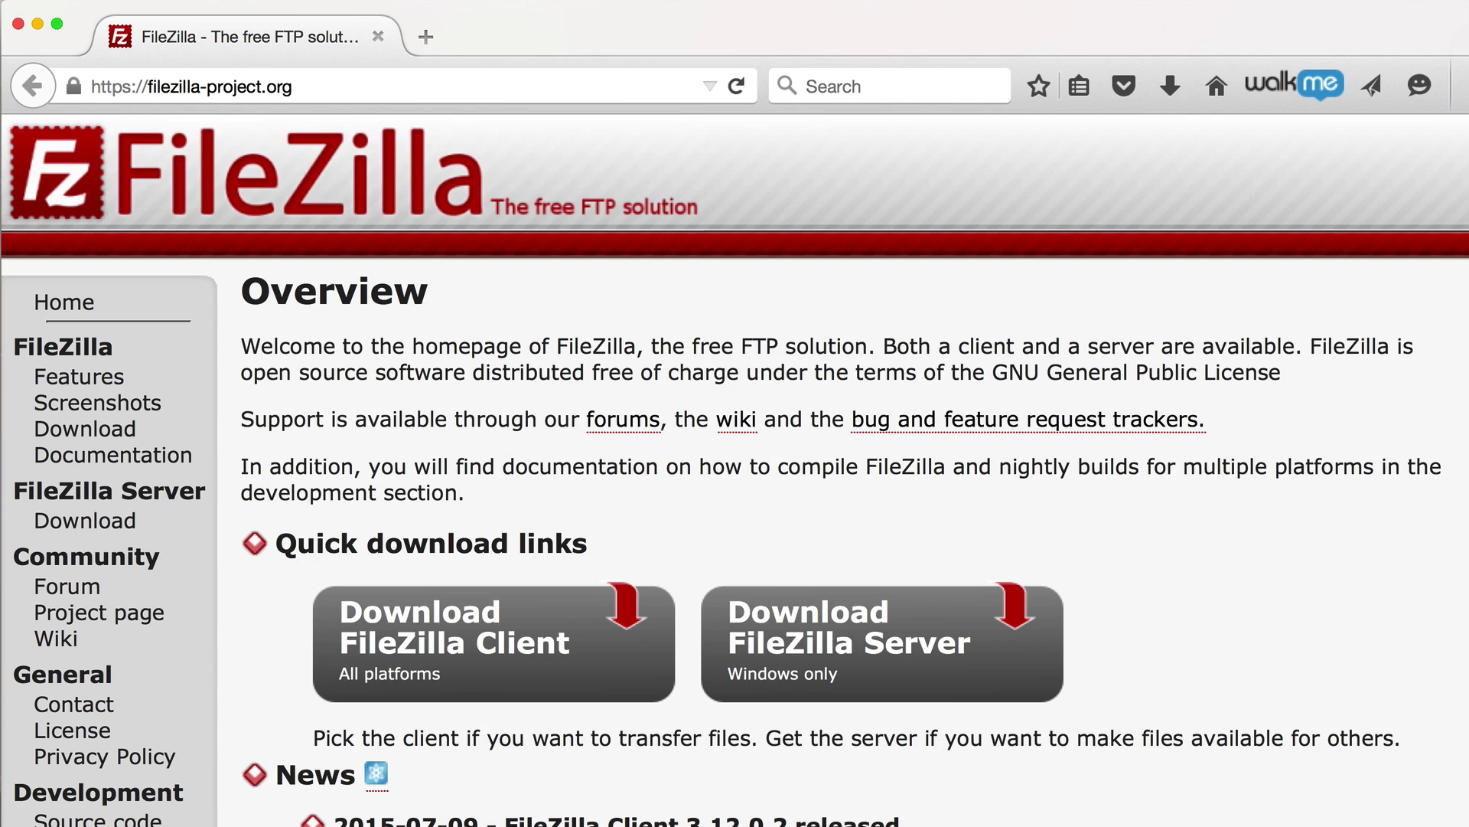
left_click(37, 25)
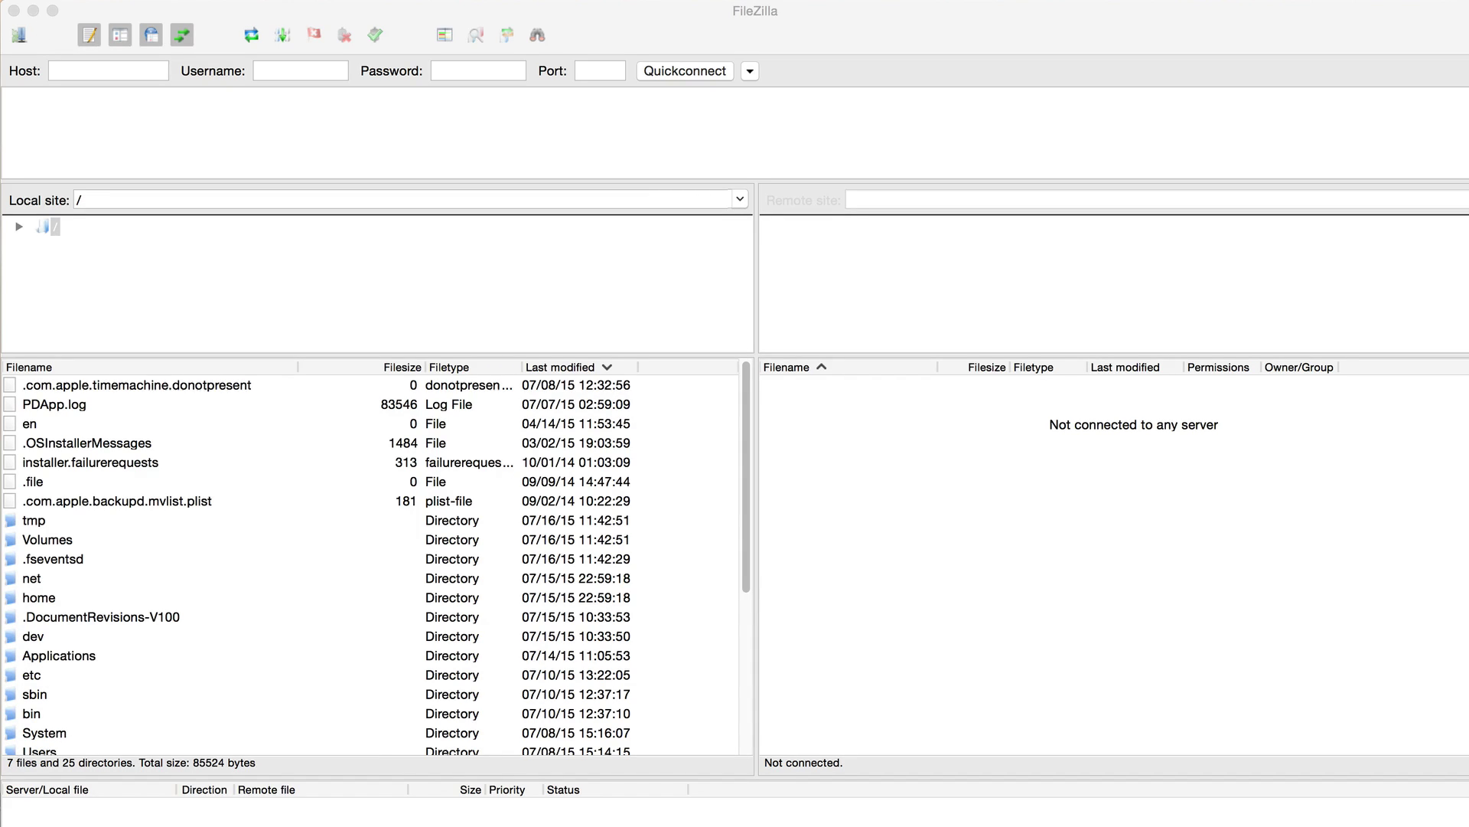
- Switch to FileZilla, open the Site Manager and add a new site named example.com
left_click(245, 19)
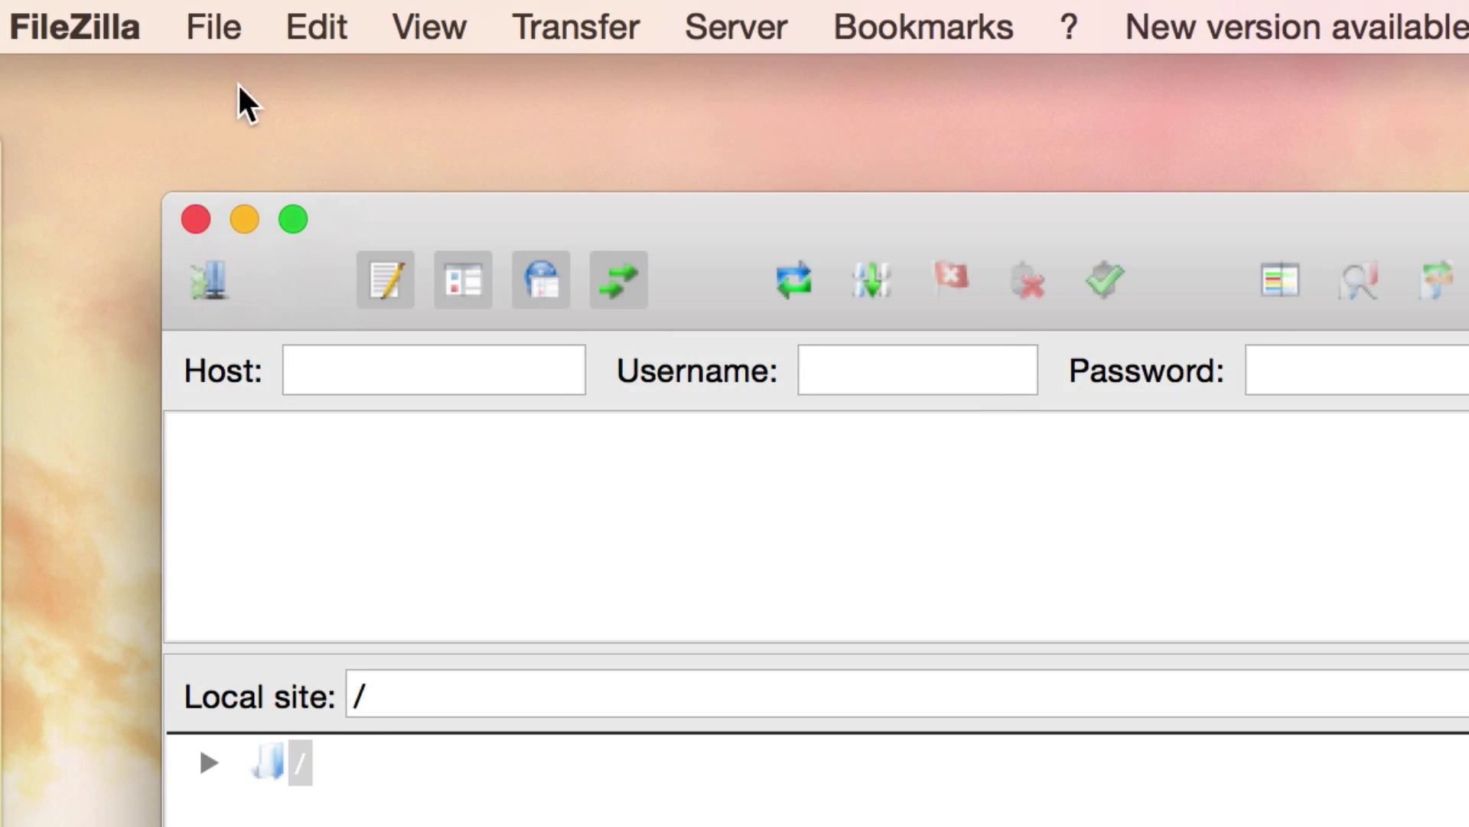
left_click(199, 29)
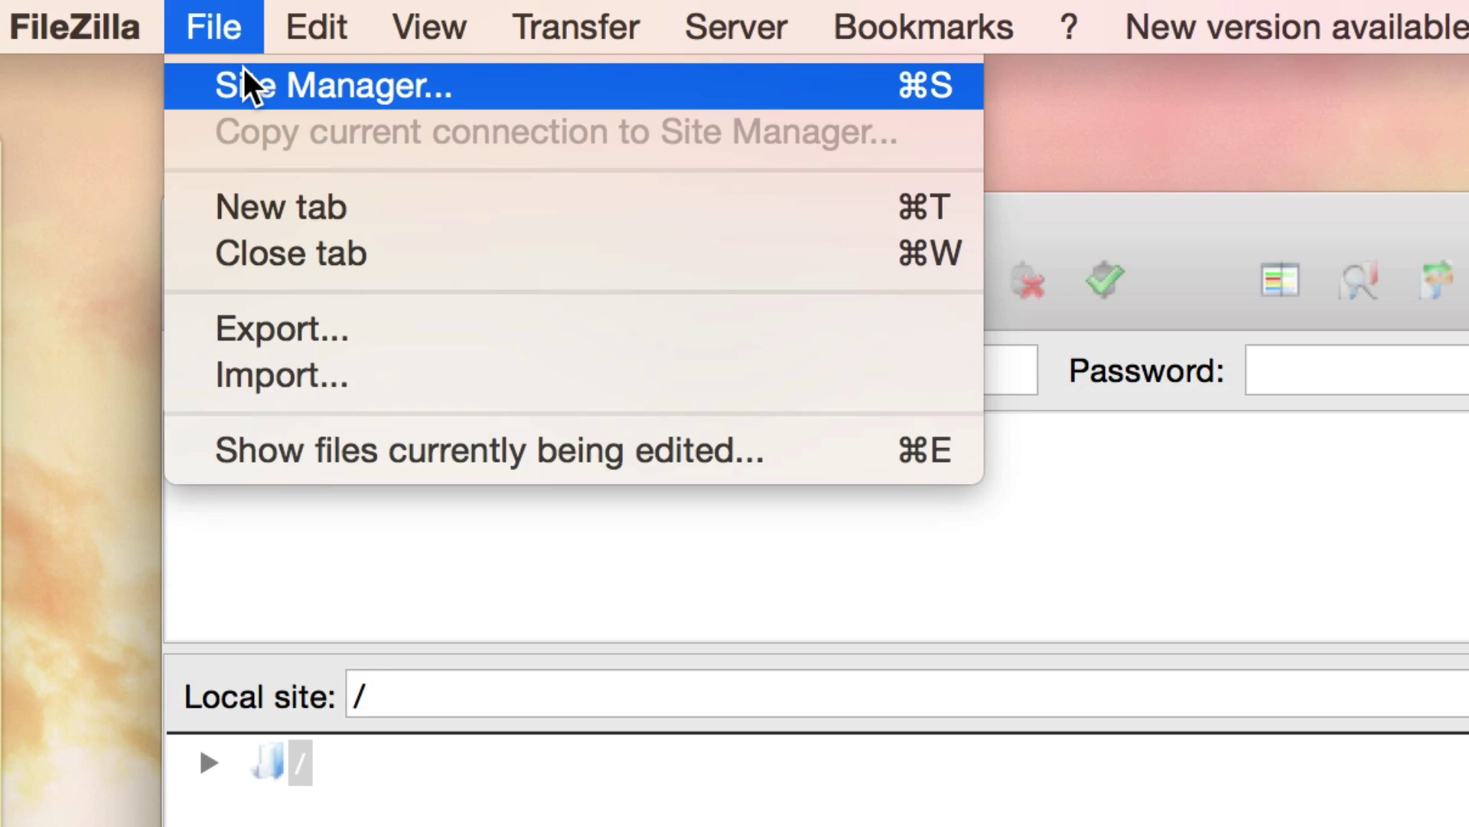
left_click(242, 66)
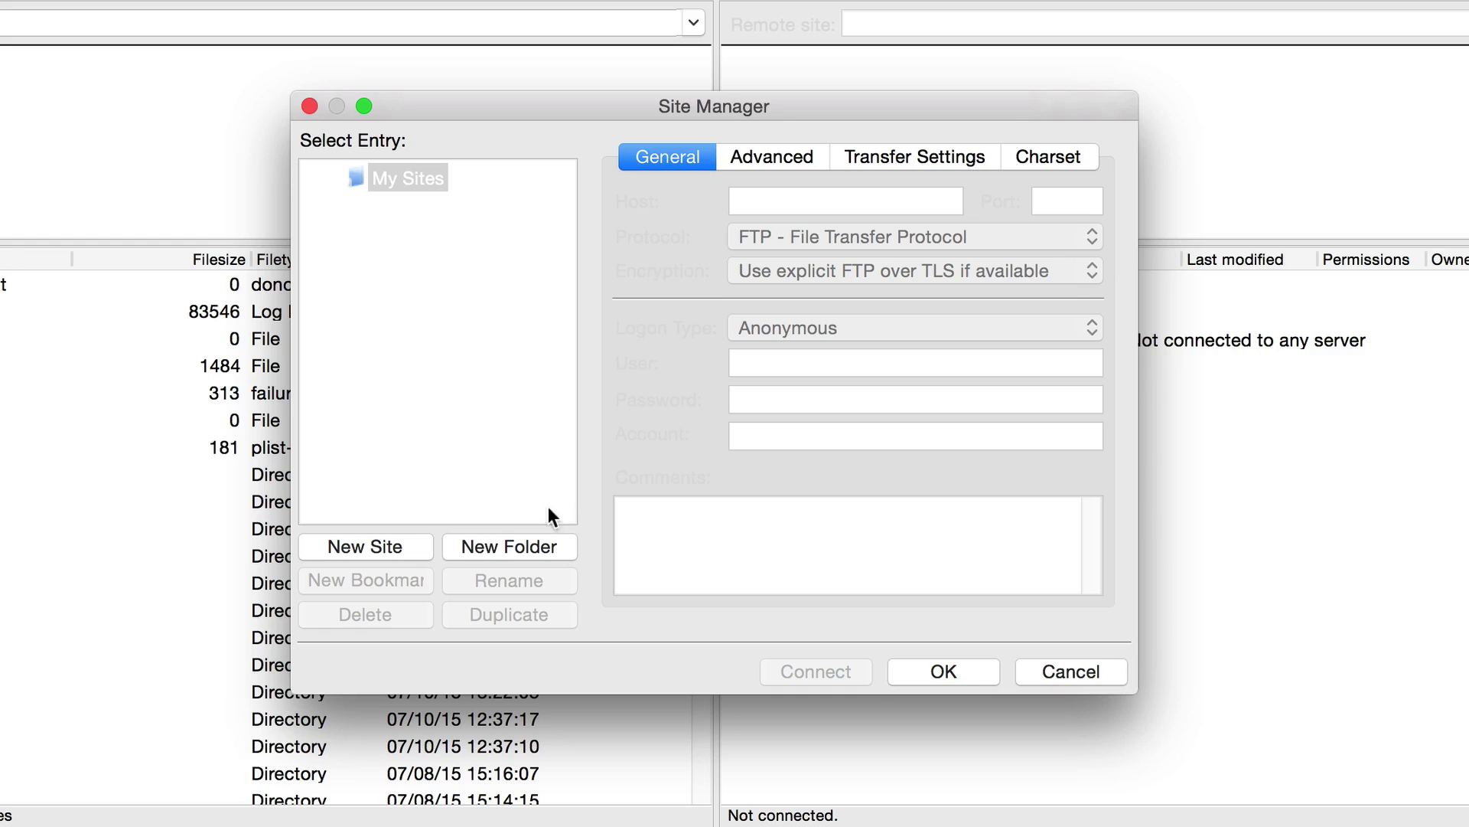
left_click(383, 548)
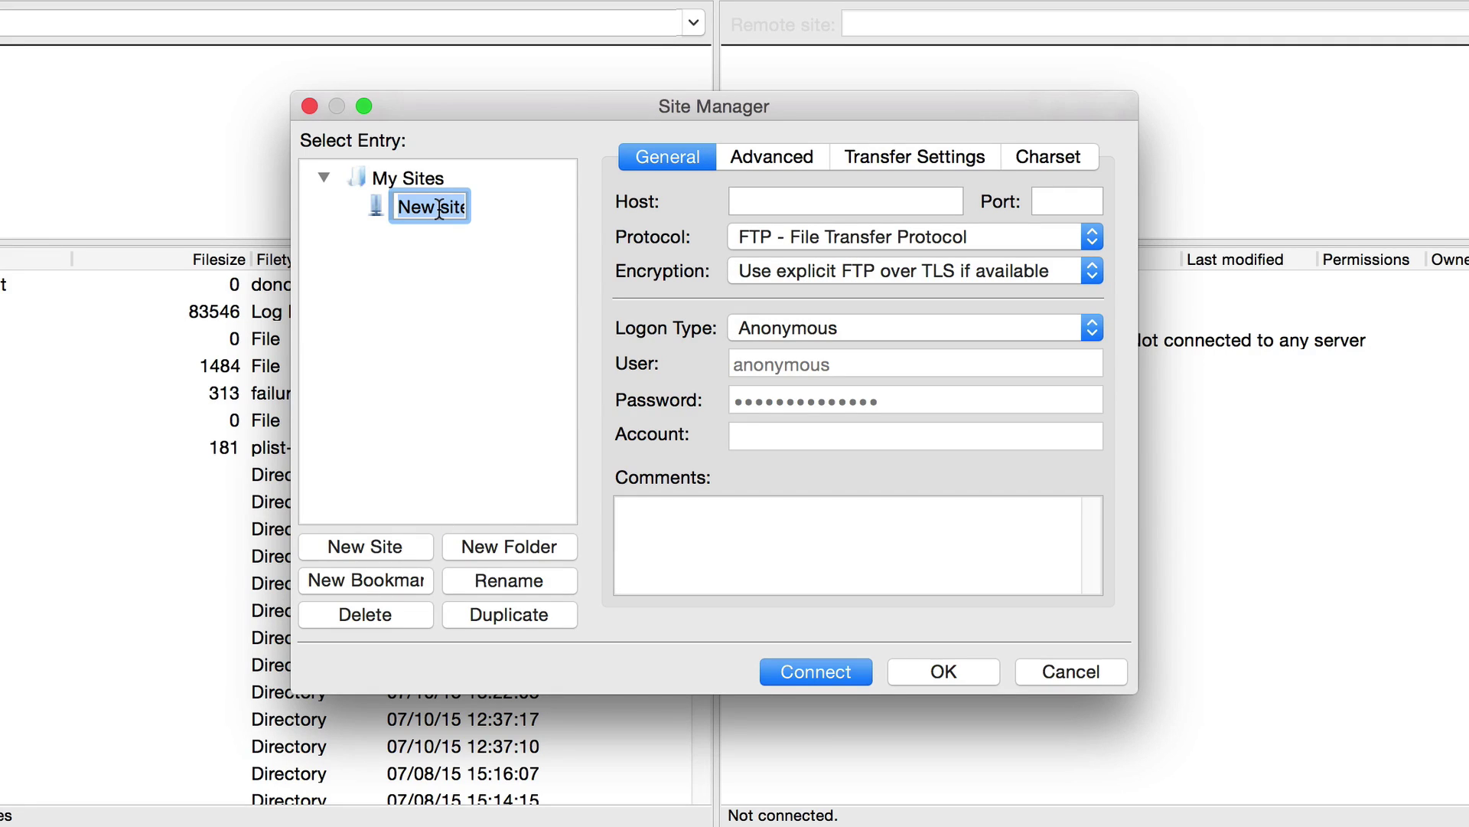
type("example.com")
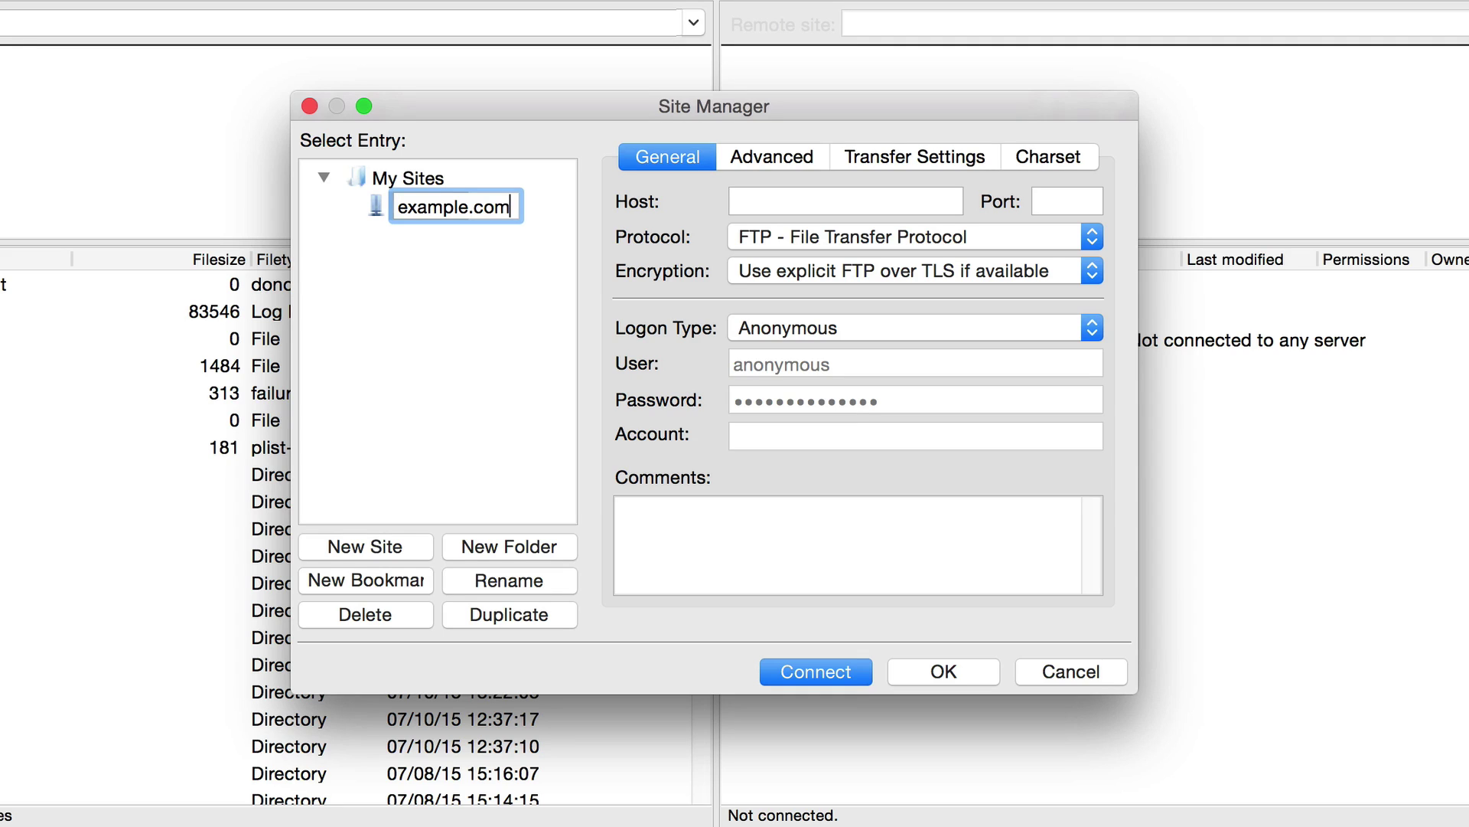
key("Return")
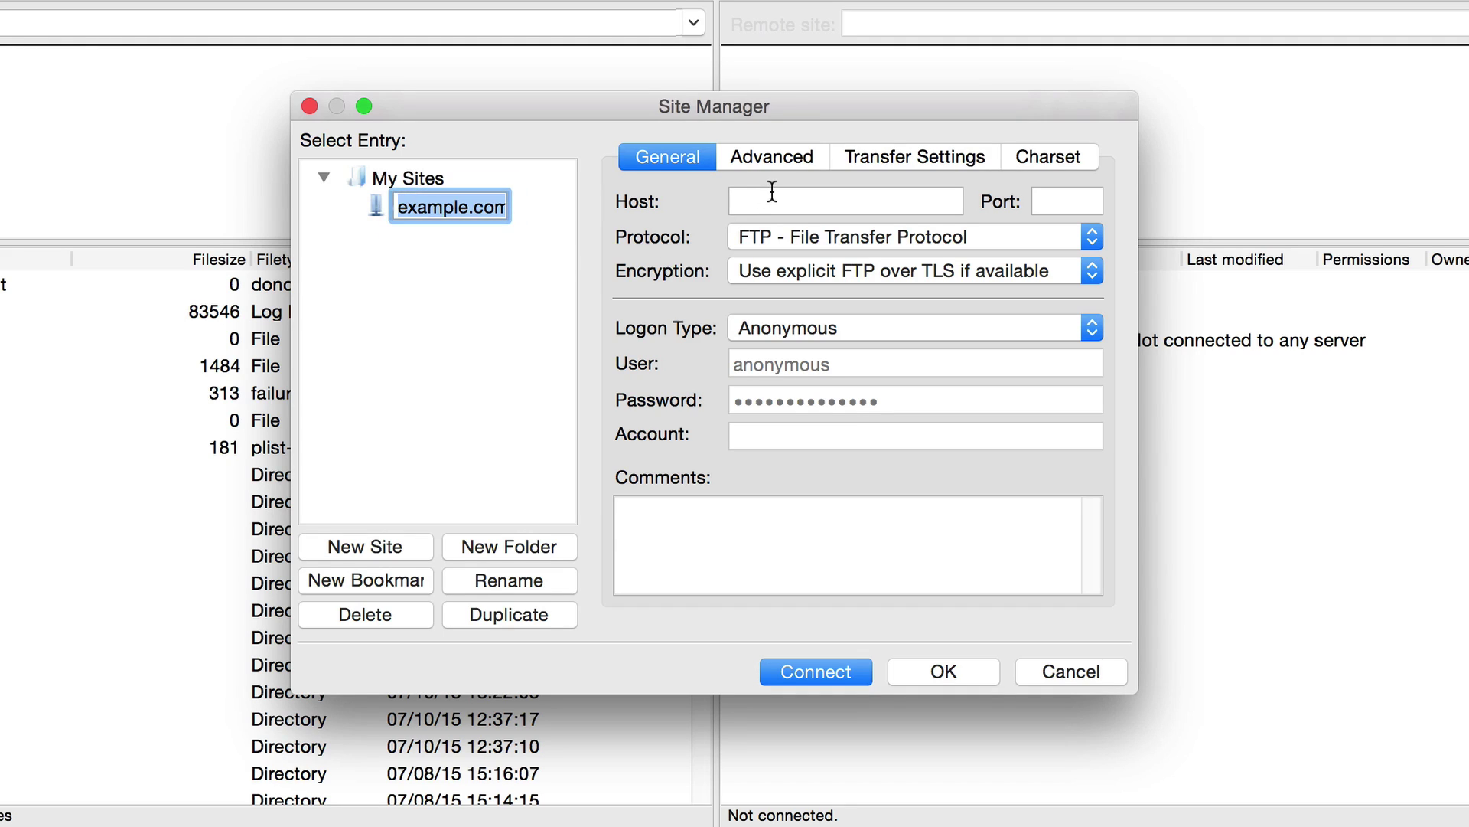
- Set the new site's host to example.com and its port to 21
left_click(775, 196)
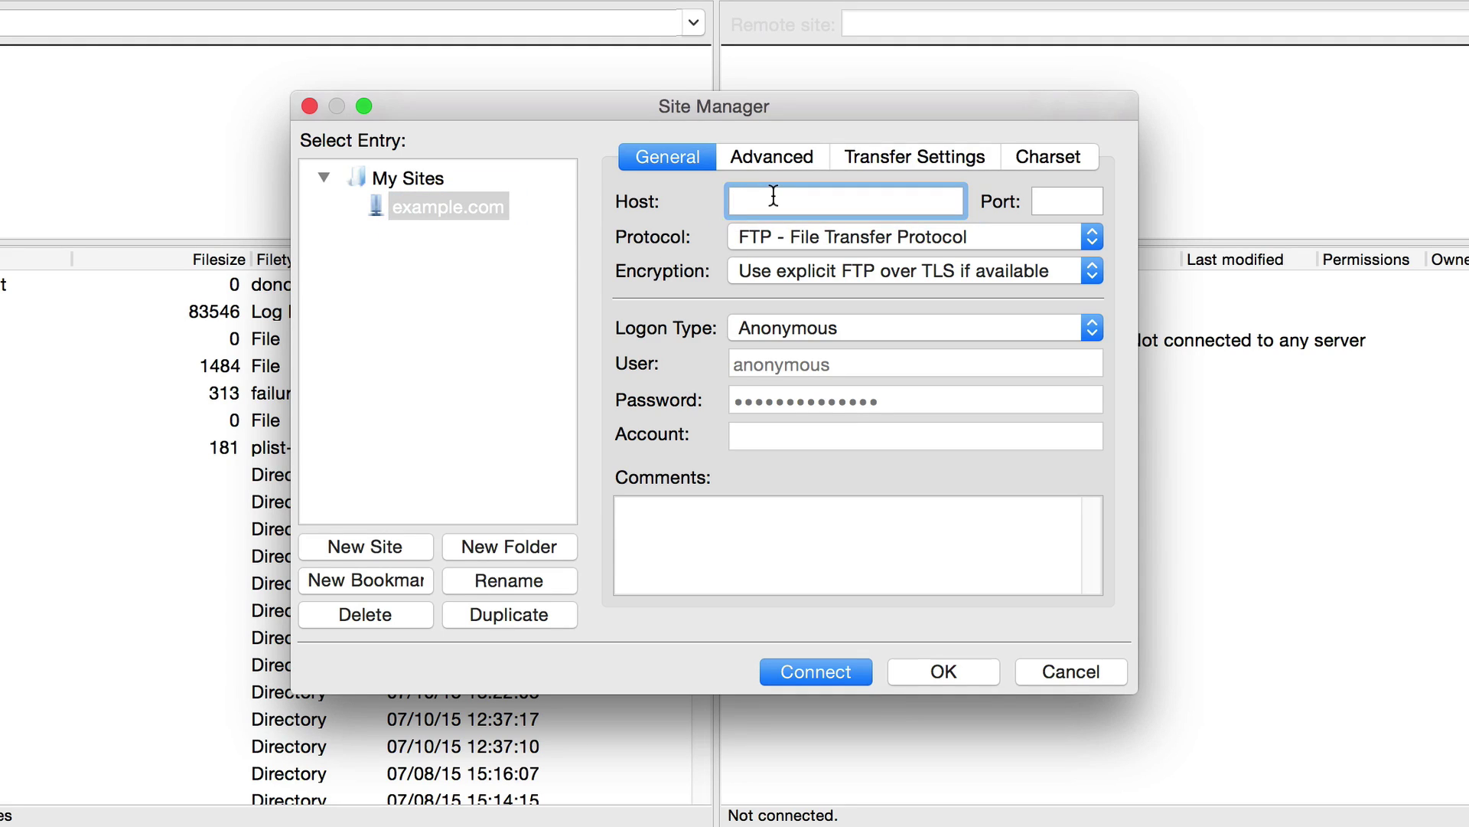
type("example.com")
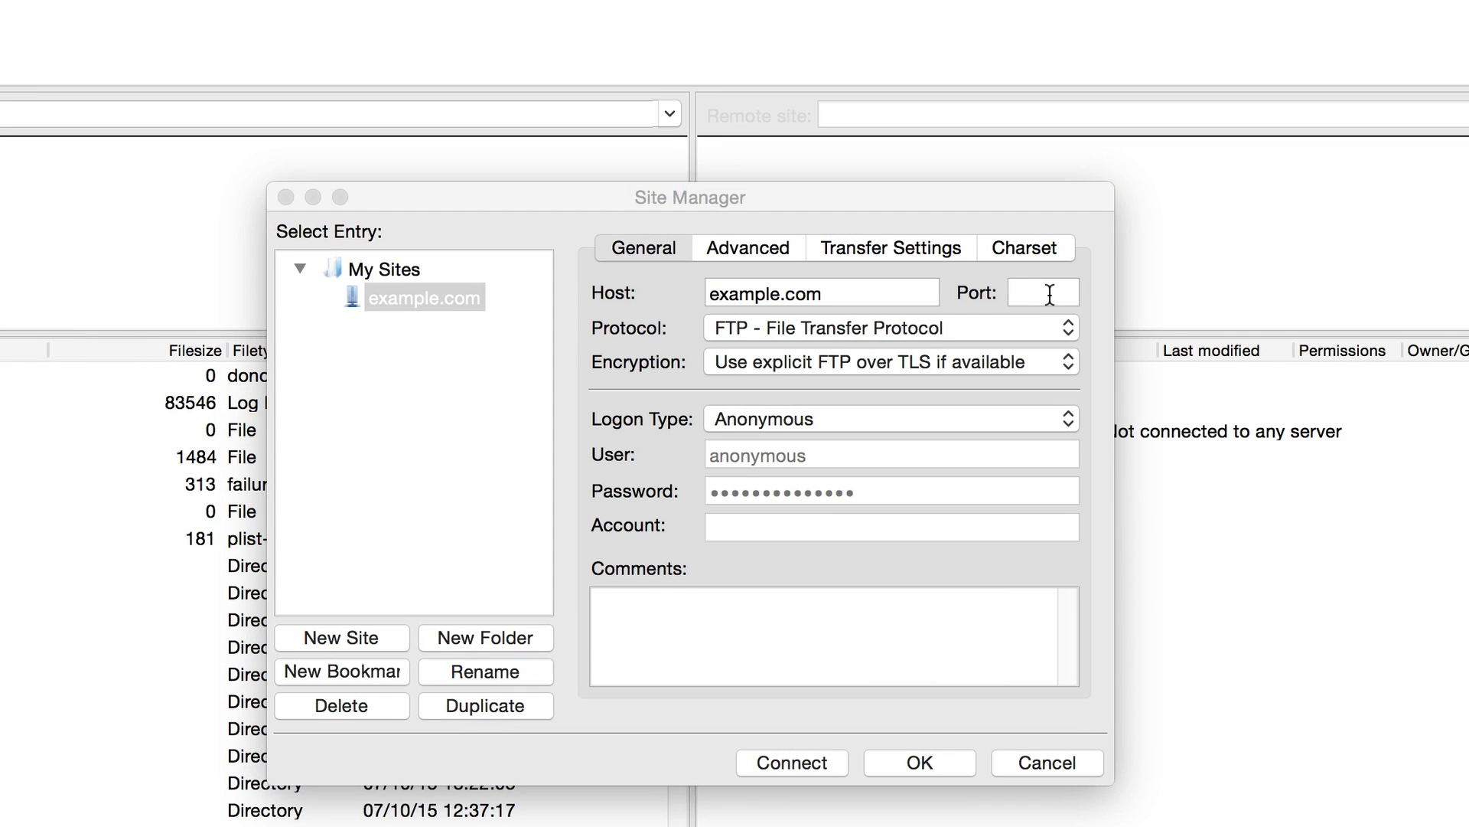
left_click(1049, 294)
type("21")
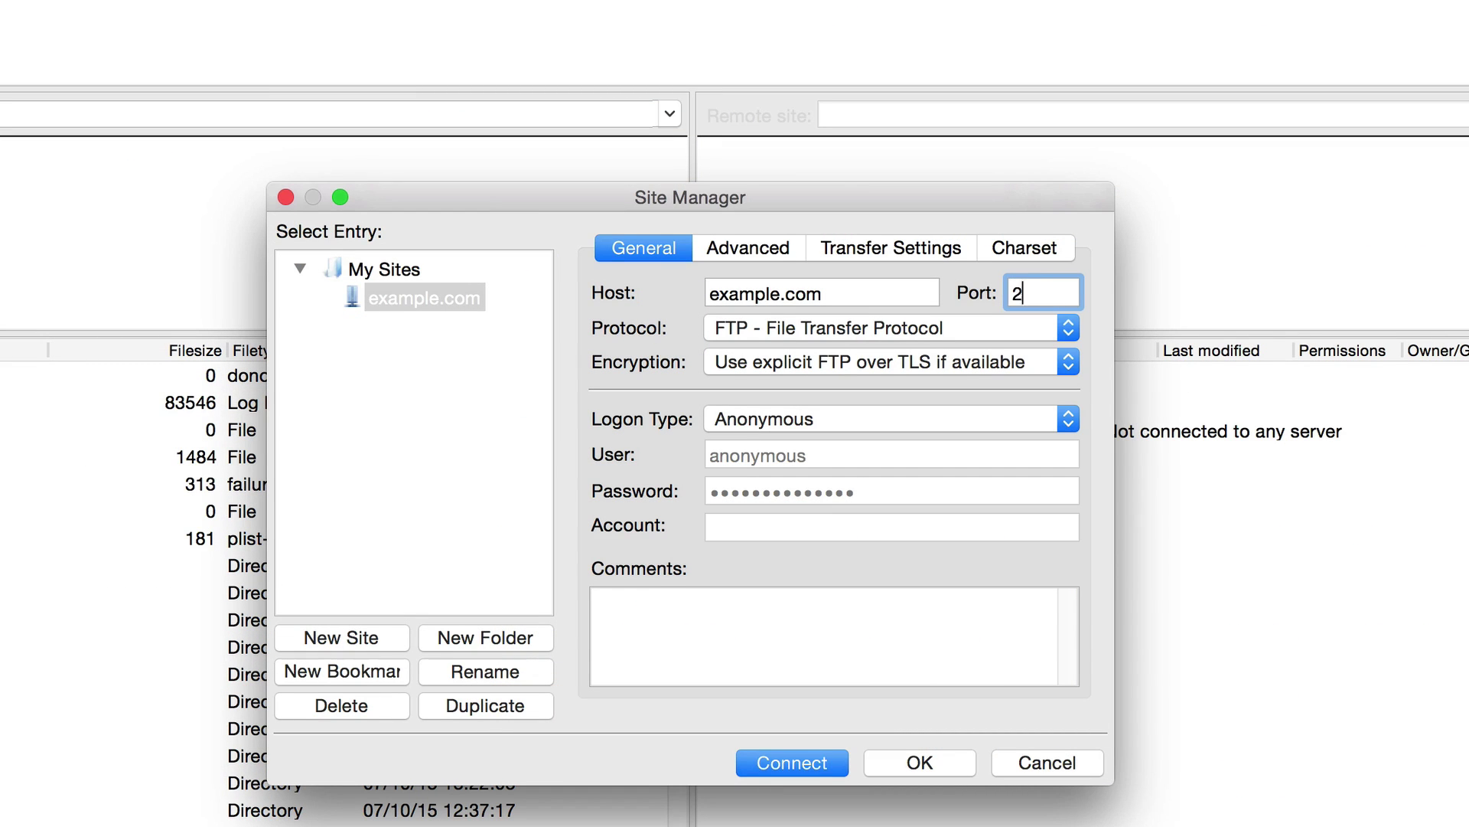
- Choose FTP - File Transfer Protocol as the site's protocol and Only use plain FTP (insecure) as its encryption
left_click(1068, 334)
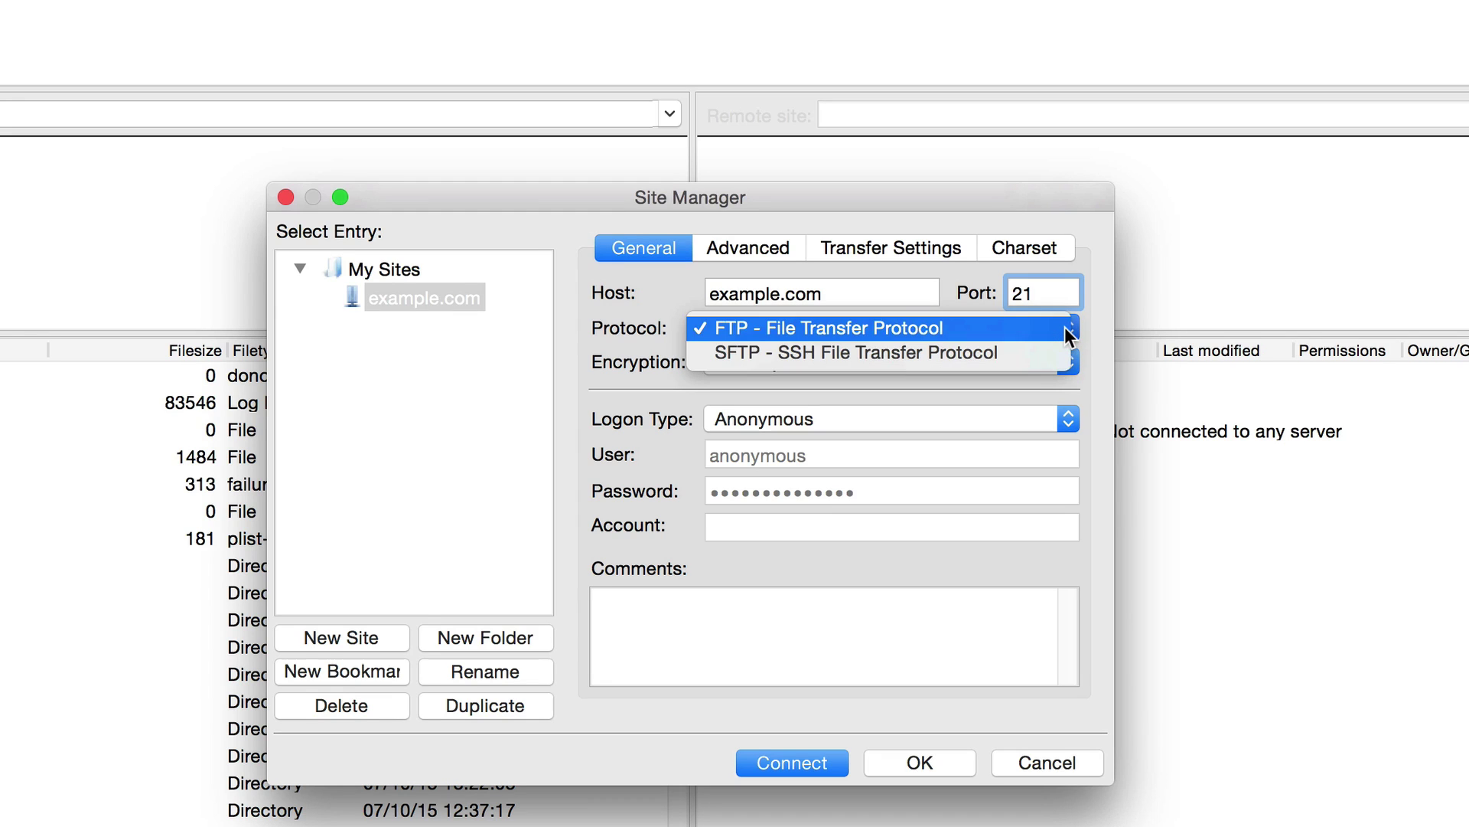
left_click(906, 332)
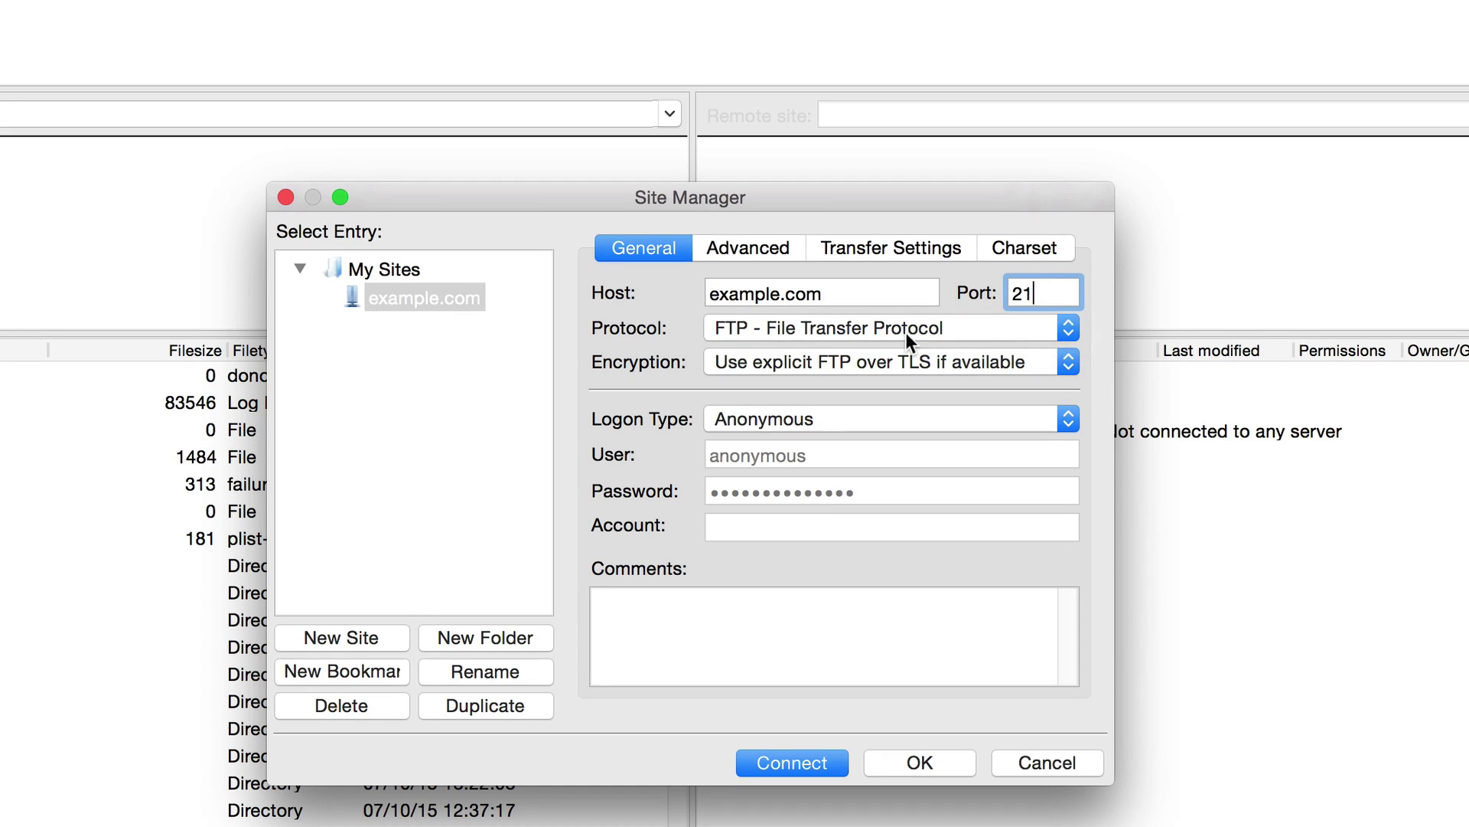
left_click(1070, 362)
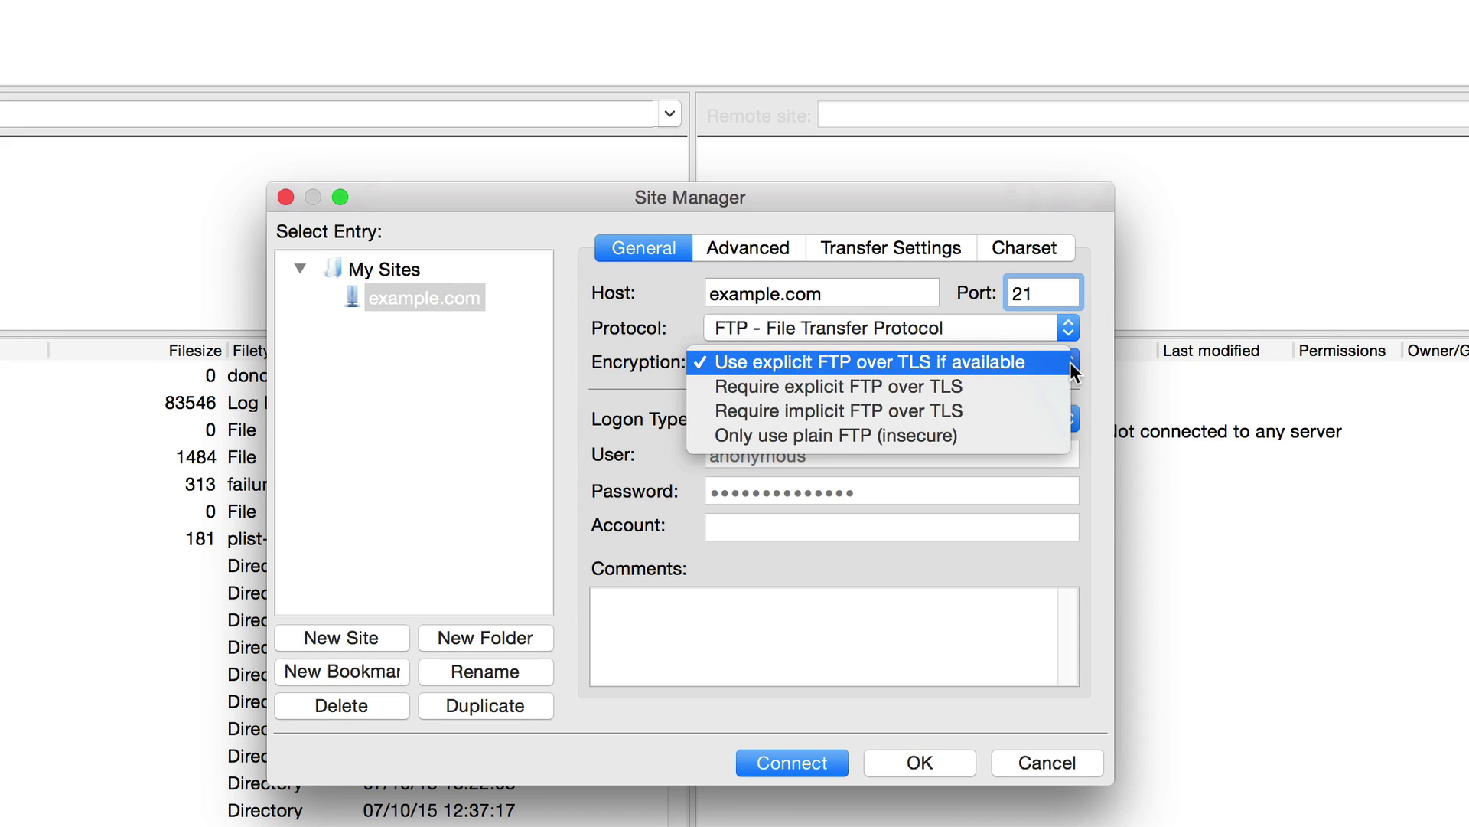
left_click(972, 434)
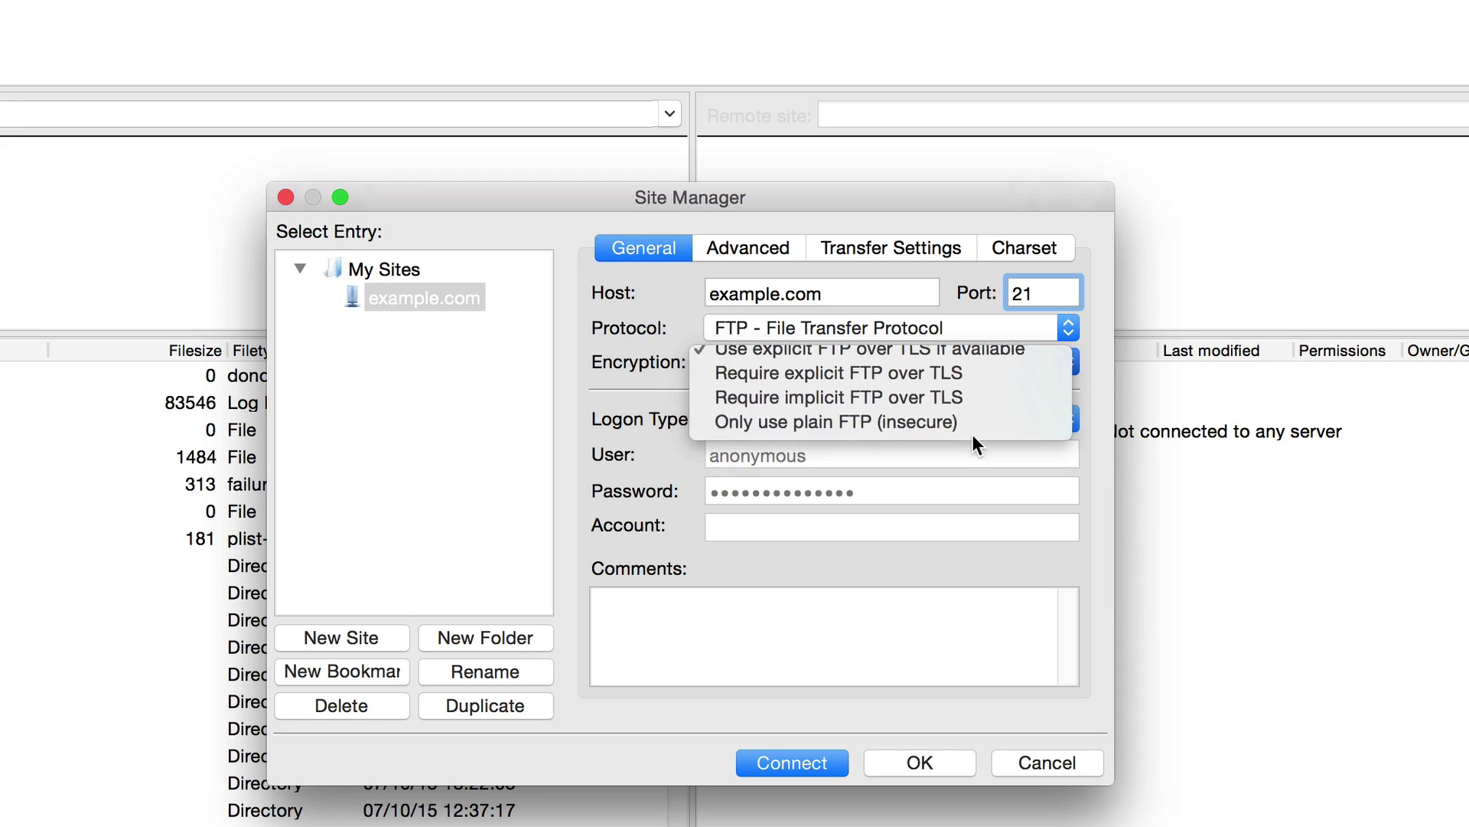
- Set the logon type to Ask for password and enter the account's e-mail-style username as the user
left_click(1066, 419)
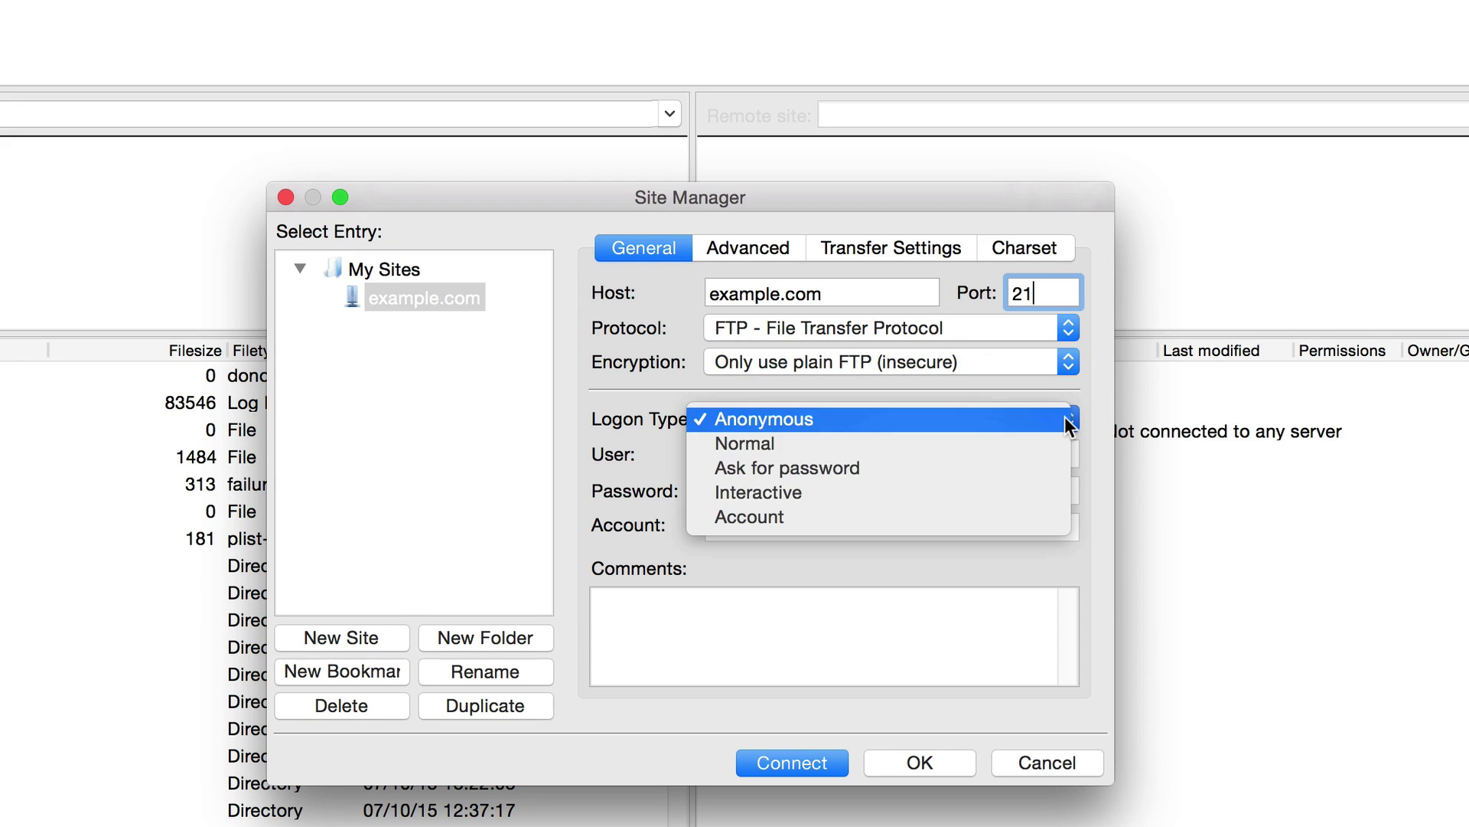
left_click(936, 471)
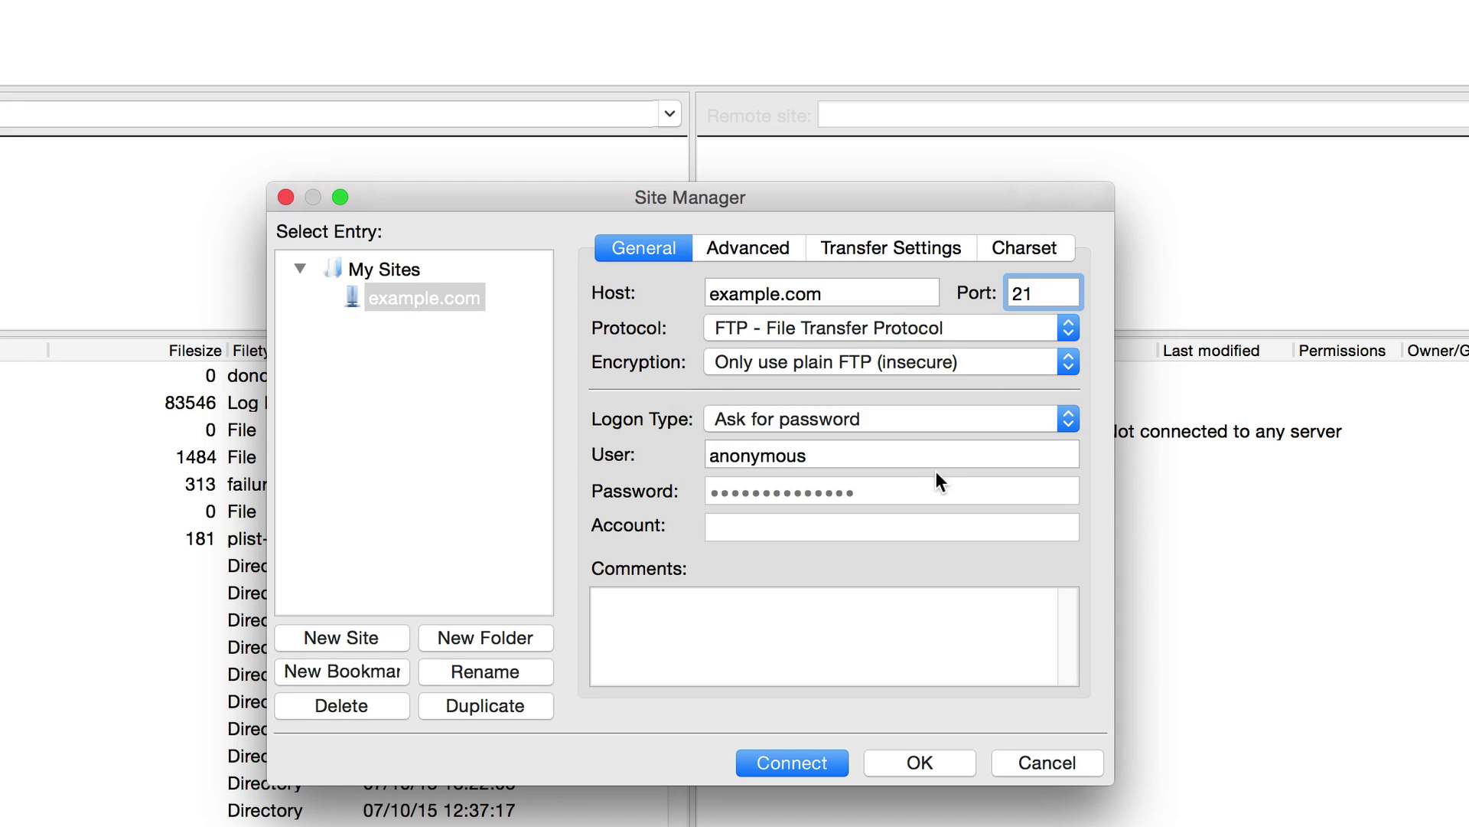
double_click(1023, 462)
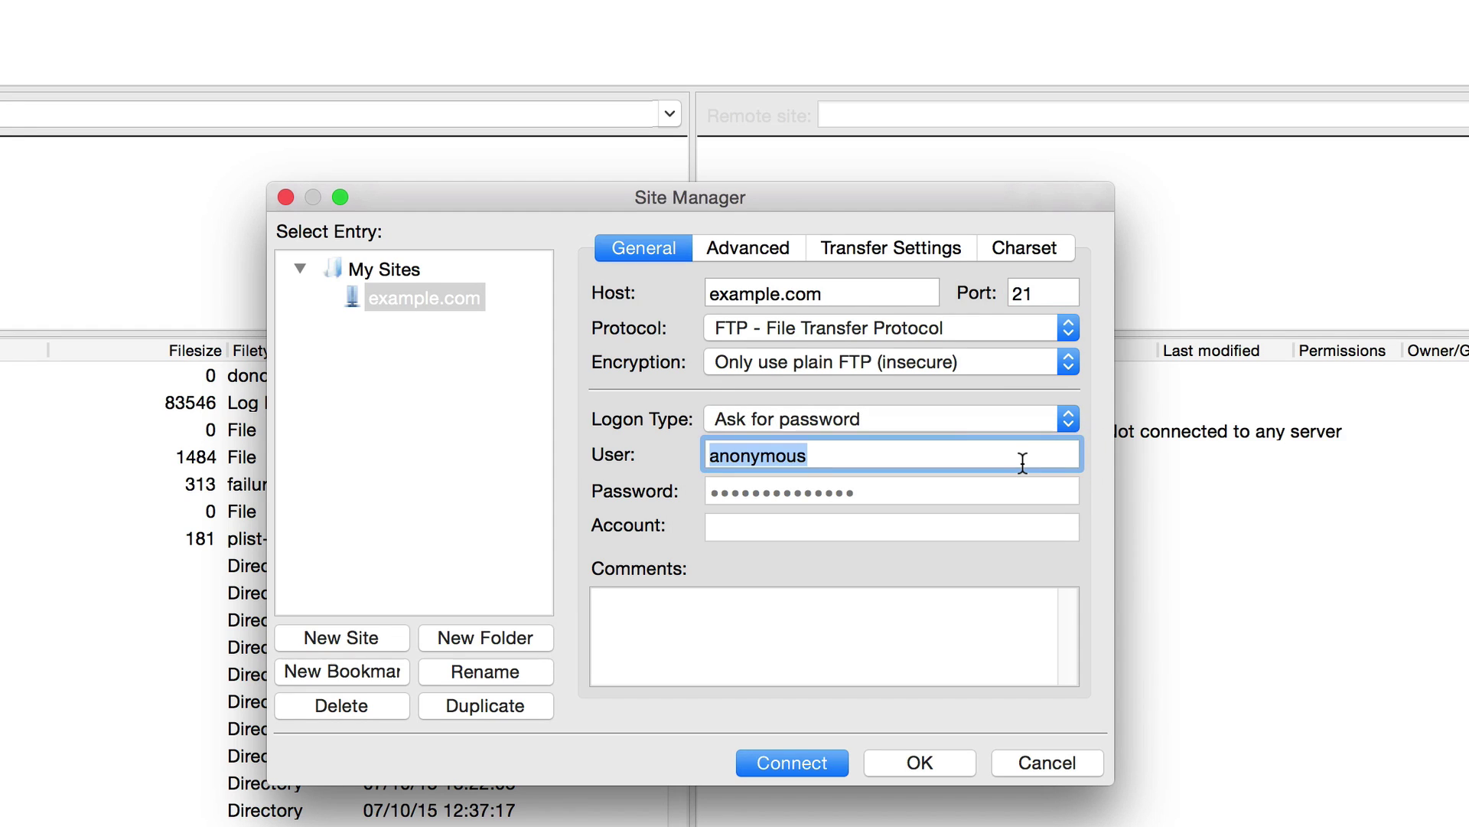
type("james@")
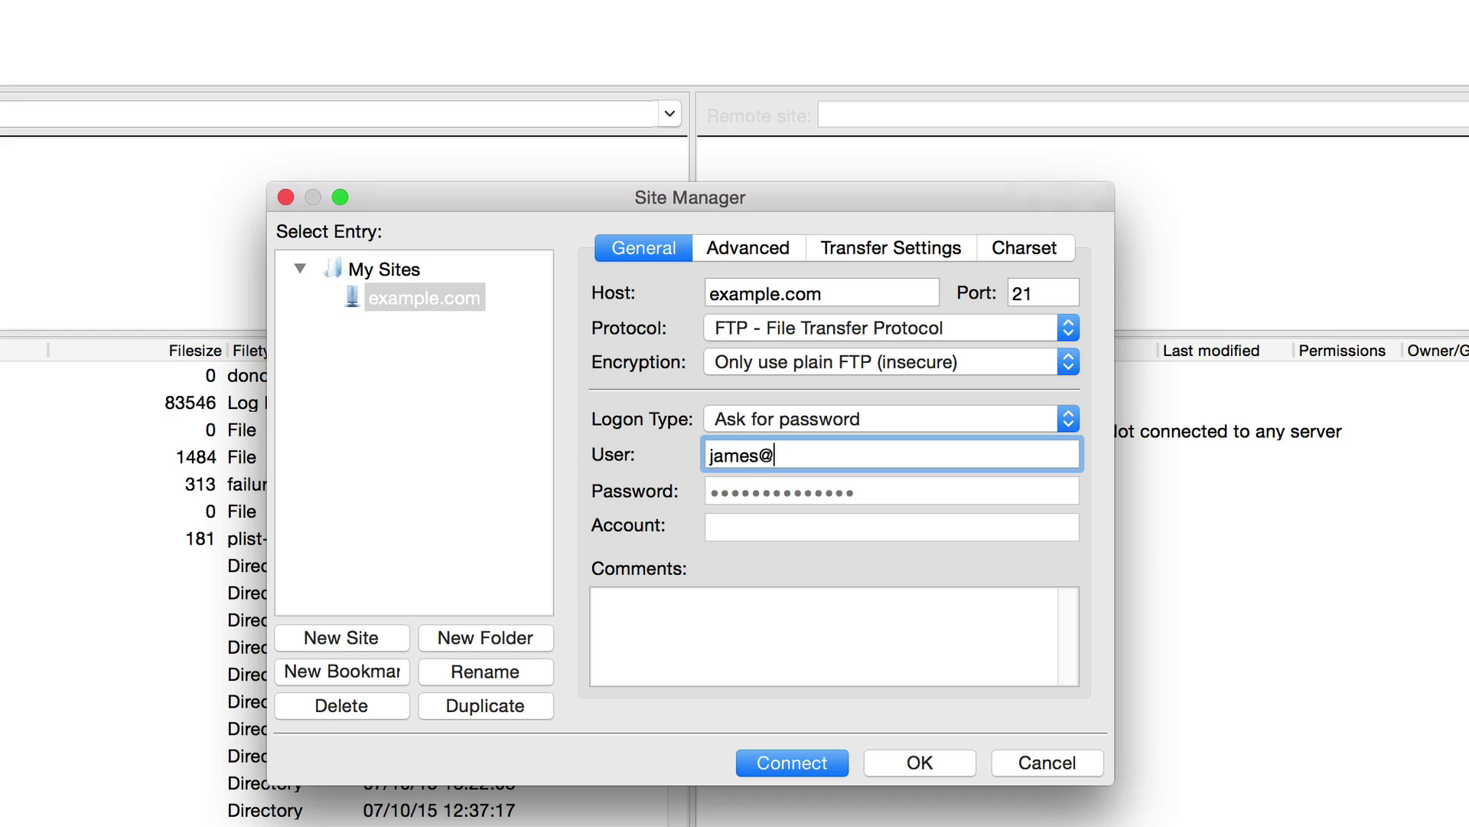
type("example.com")
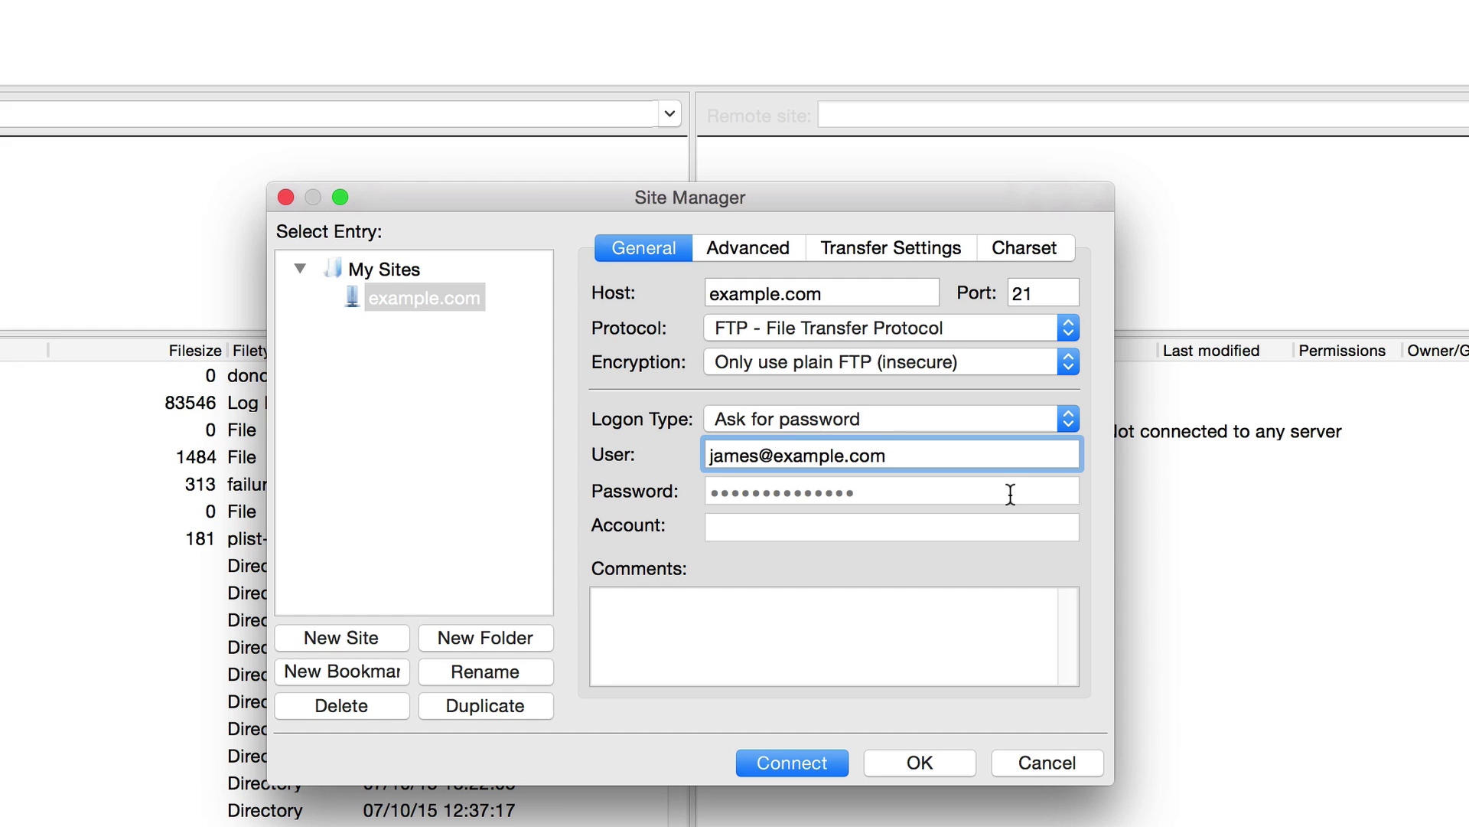
- Connect to the example.com site and log in with the account password
left_click(815, 758)
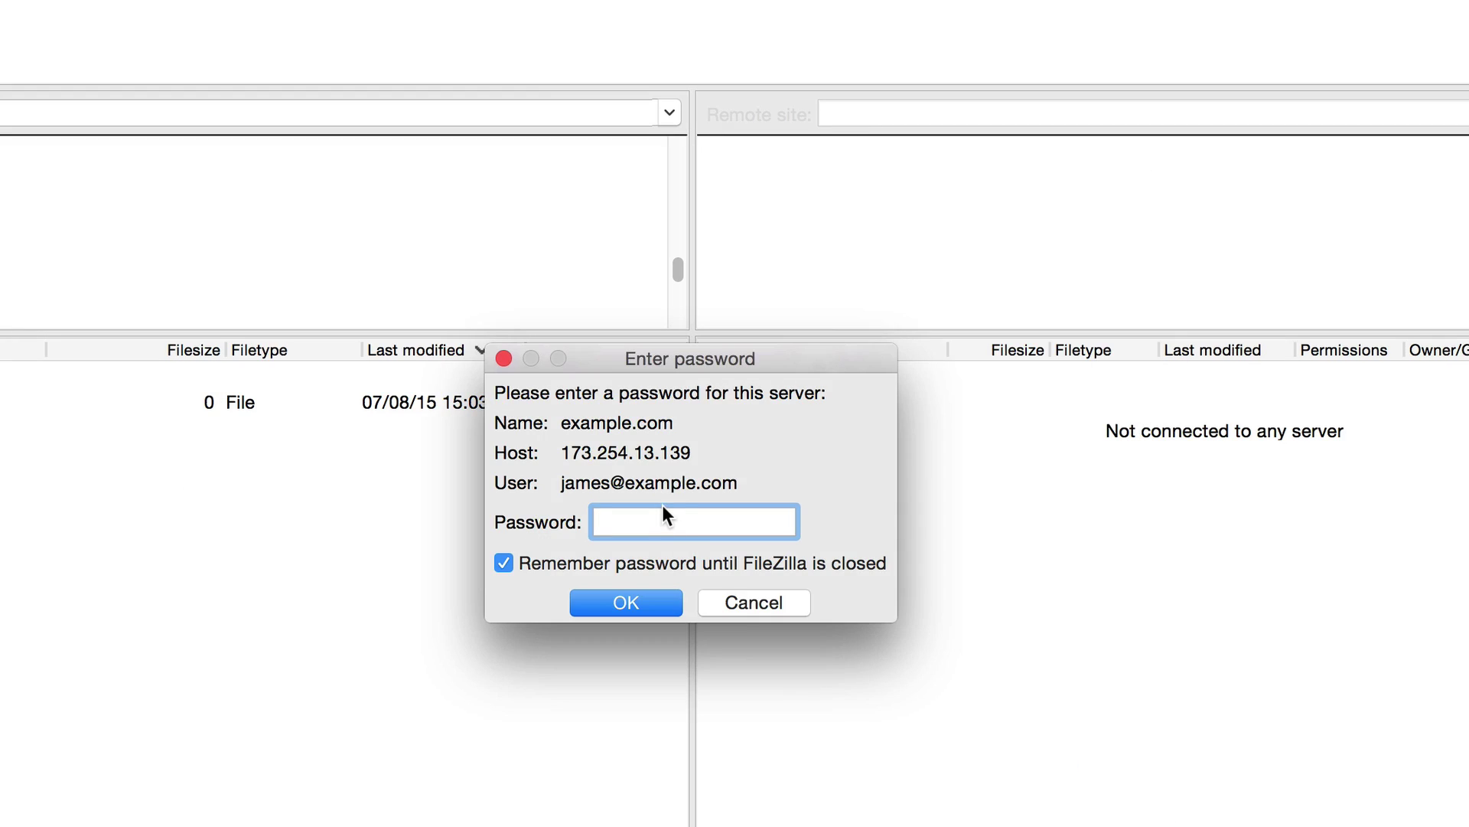
type("•••••••••••••")
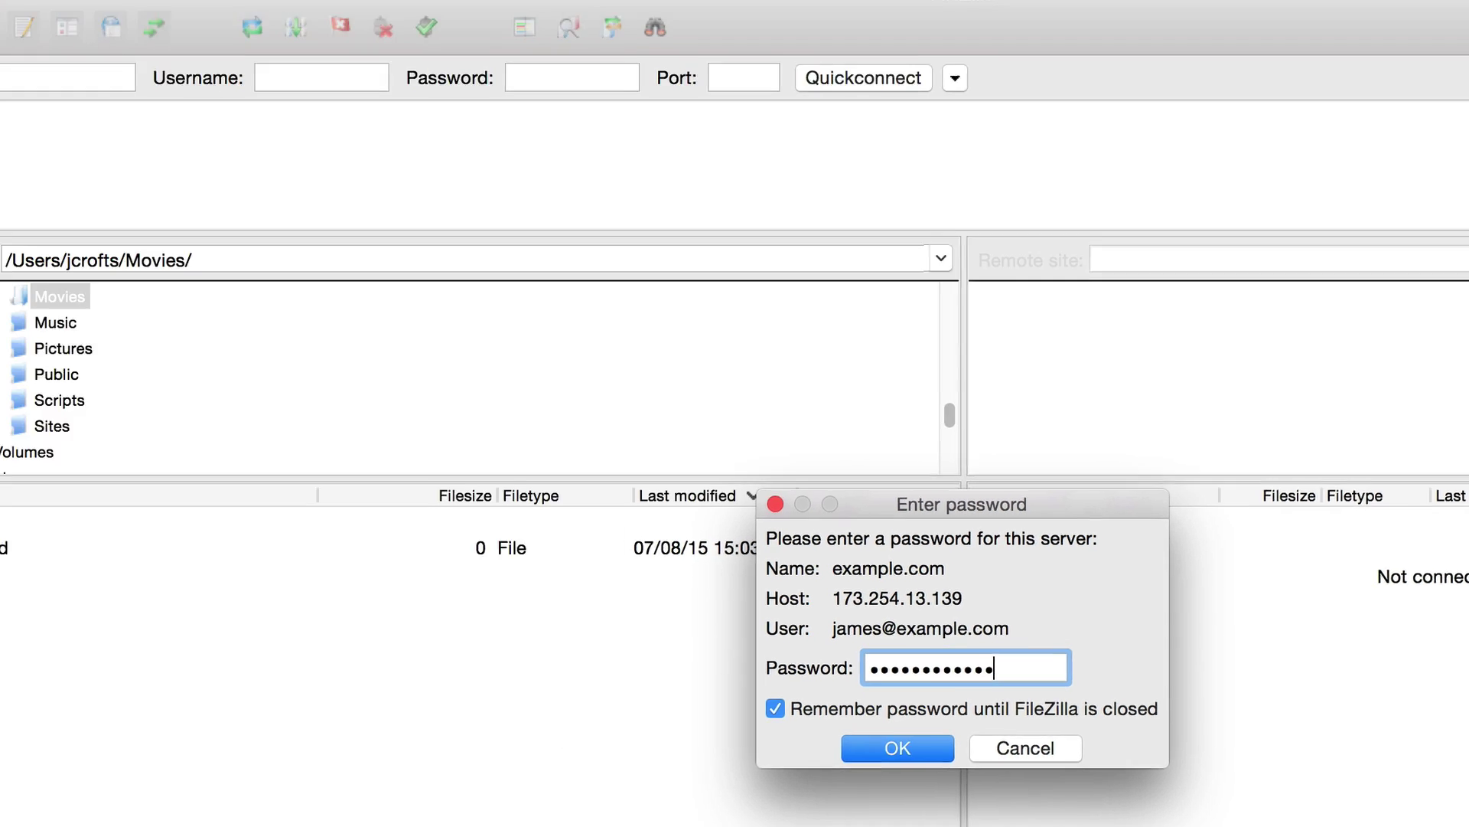
key("Return")
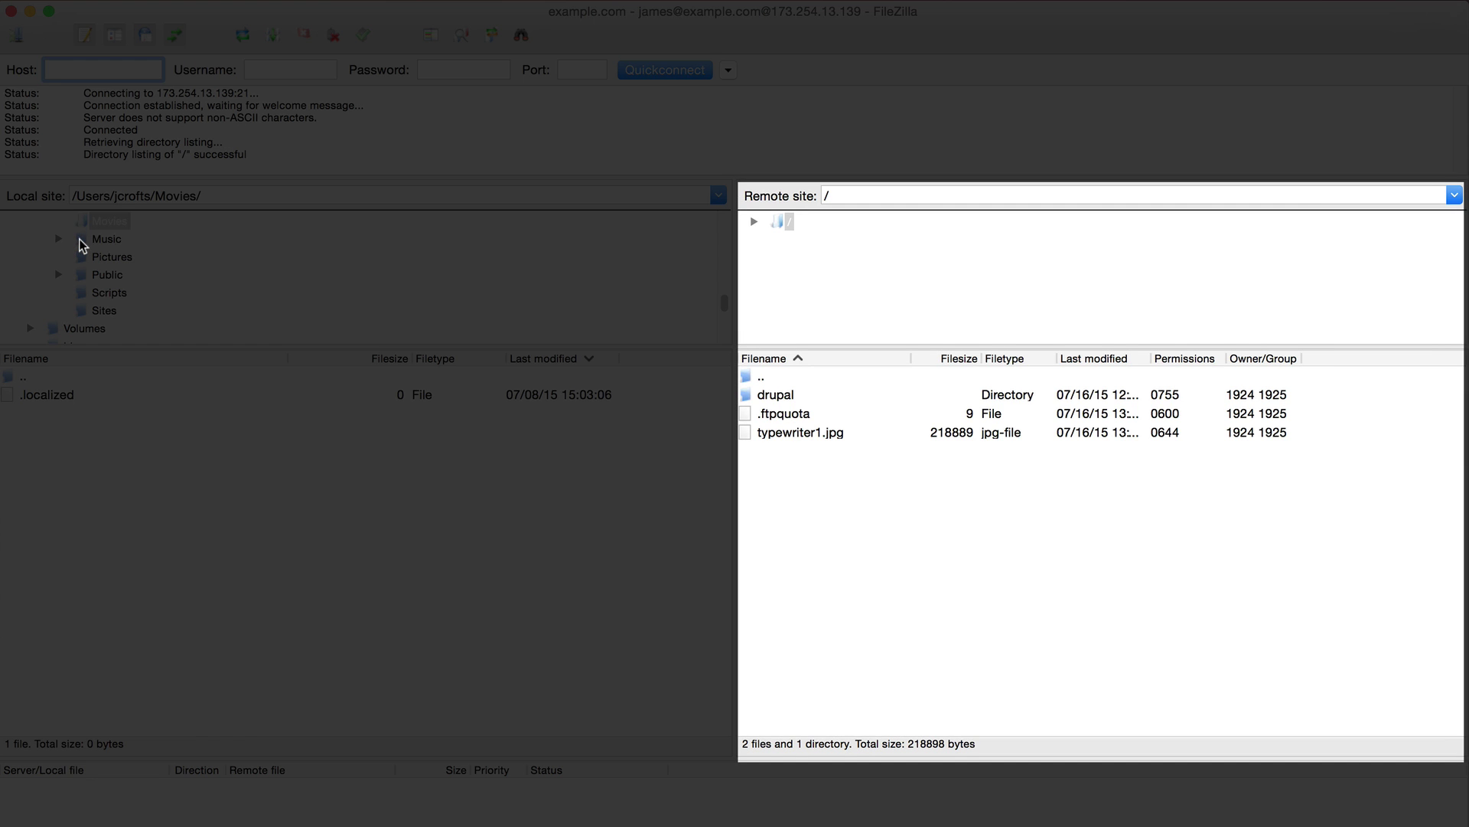
- Upload 2014-12-002-say-yes-256k-eng.mp3 from the local Music folder to the remote root and 2014-12-004-we-are-one-256k-eng.mp3 to the remote drupal folder
left_click(81, 245)
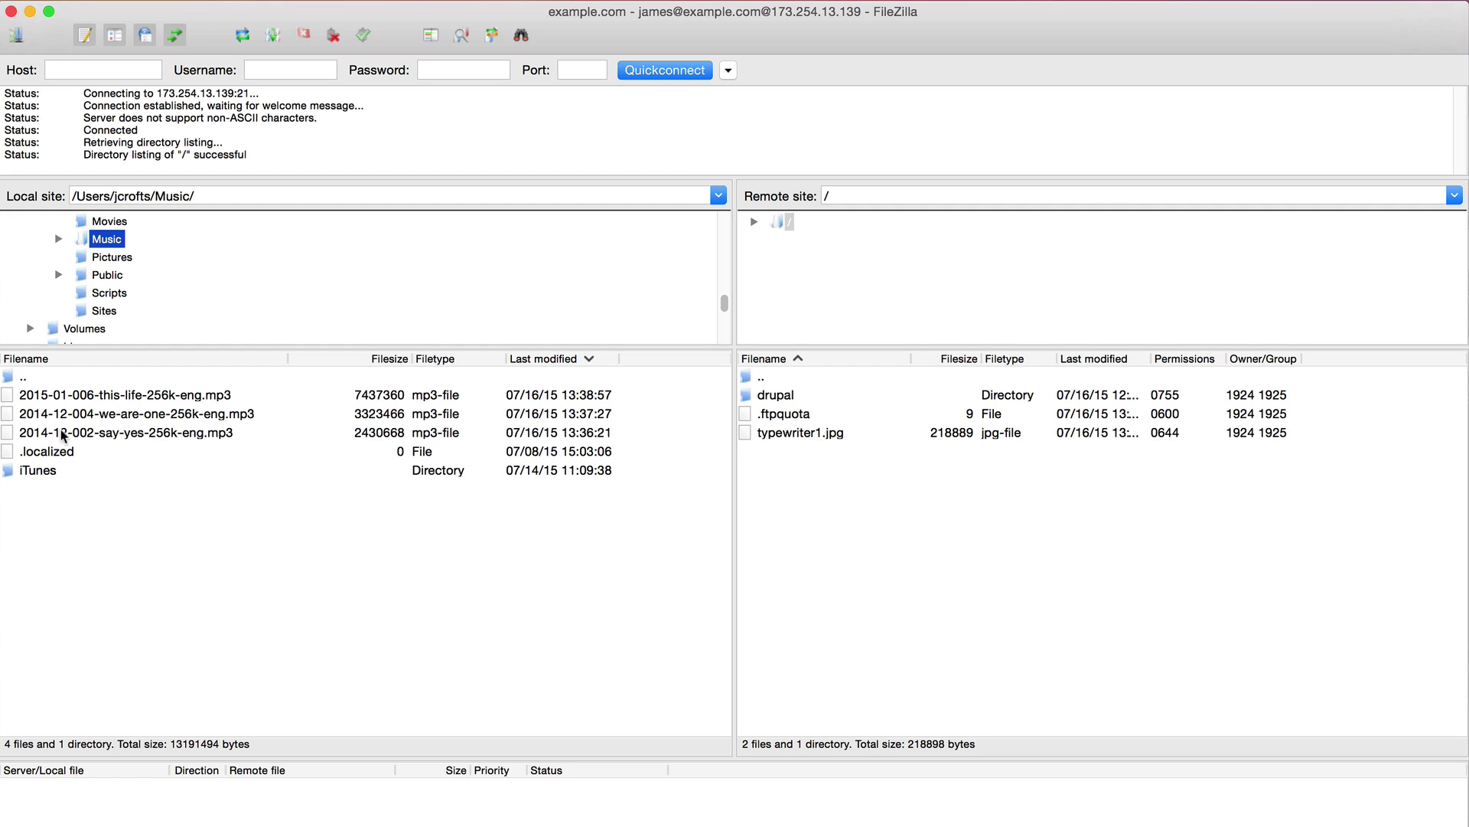
left_click_drag(31, 435, 441, 488)
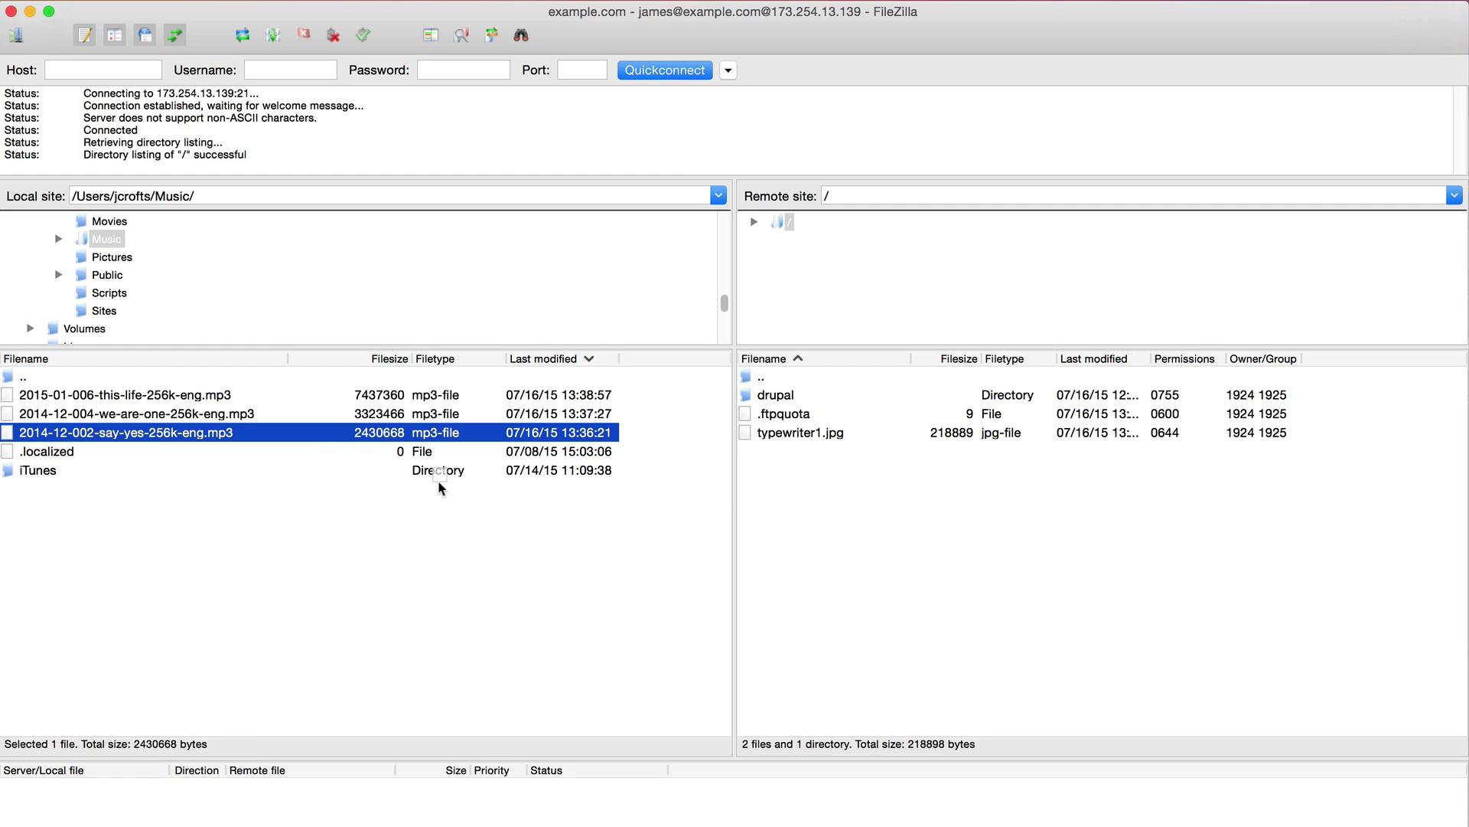
left_click_drag(621, 484, 782, 470)
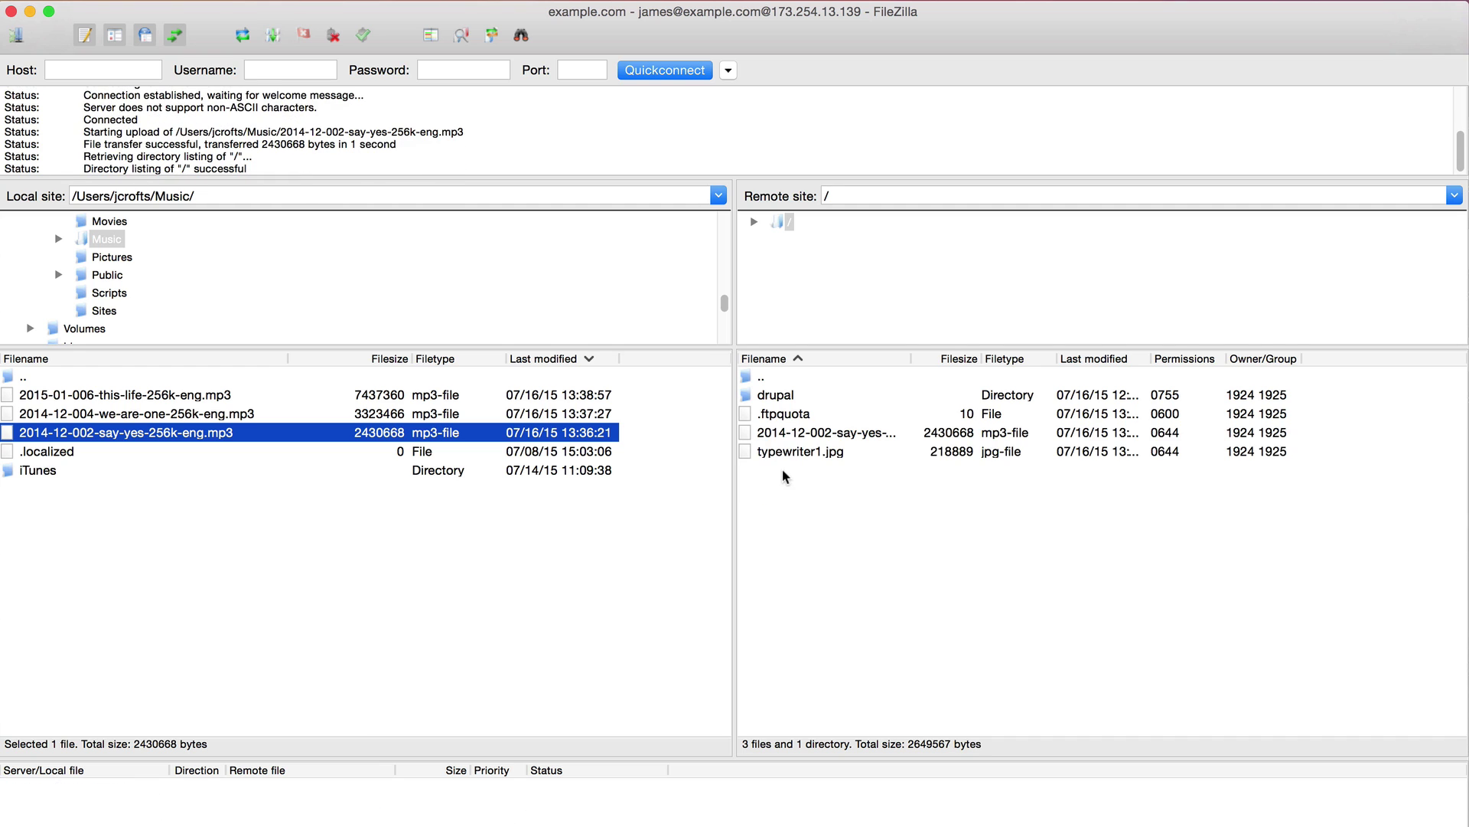
left_click_drag(69, 417, 746, 396)
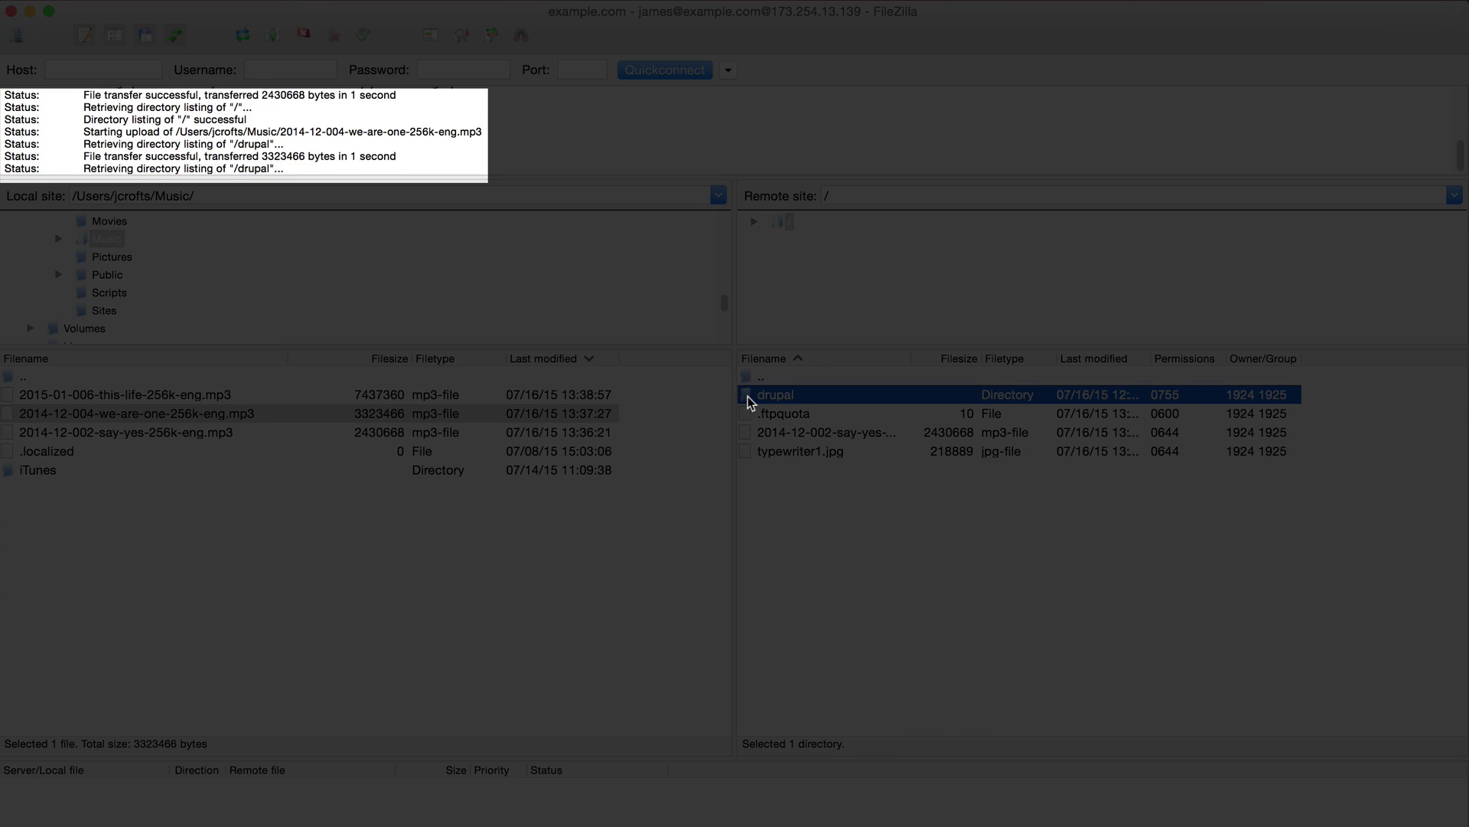
- Open the remote drupal folder, then widen its Filename column to read the uploaded MP3's name
double_click(748, 395)
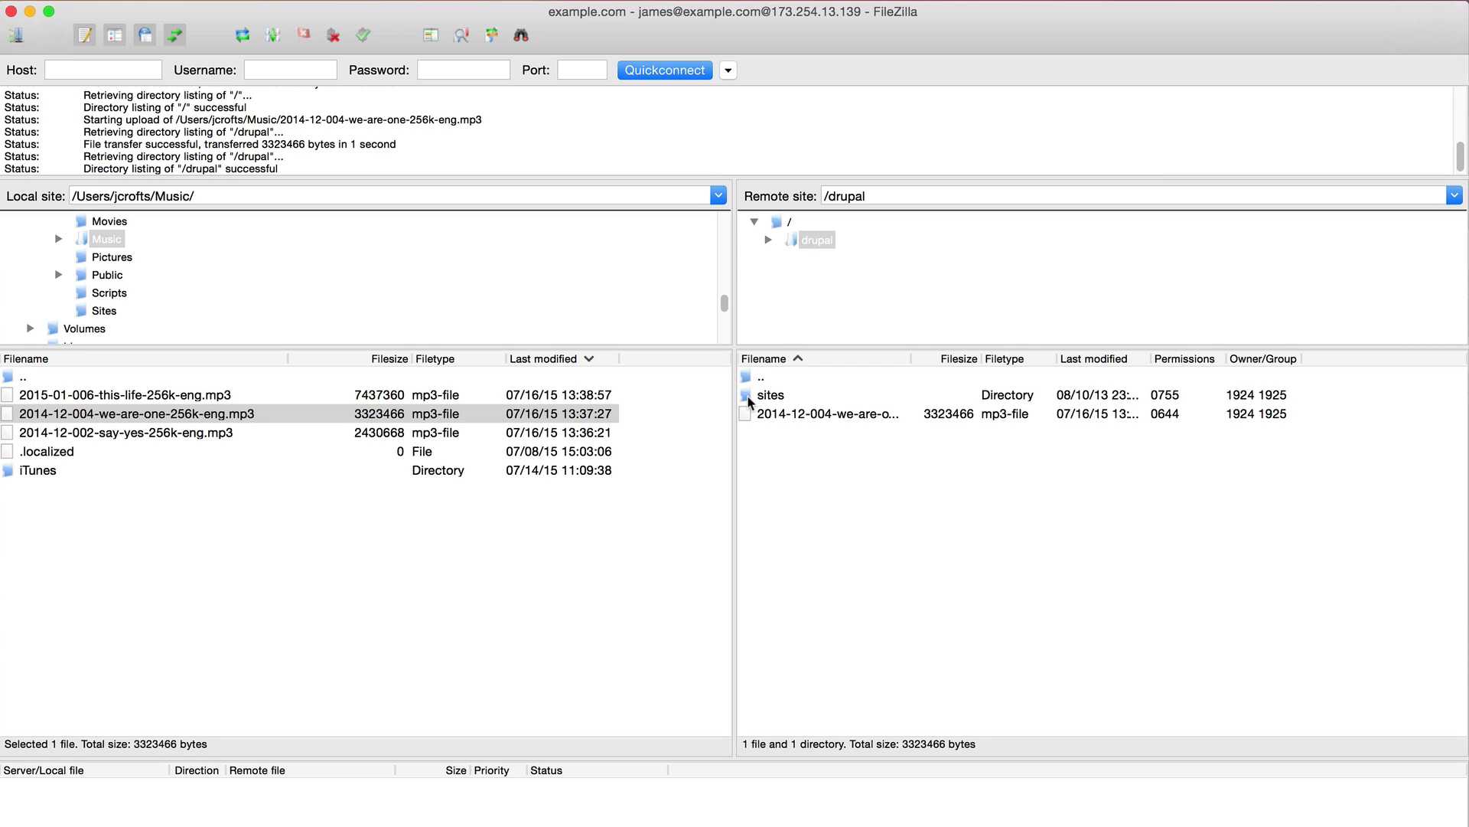
left_click(764, 413)
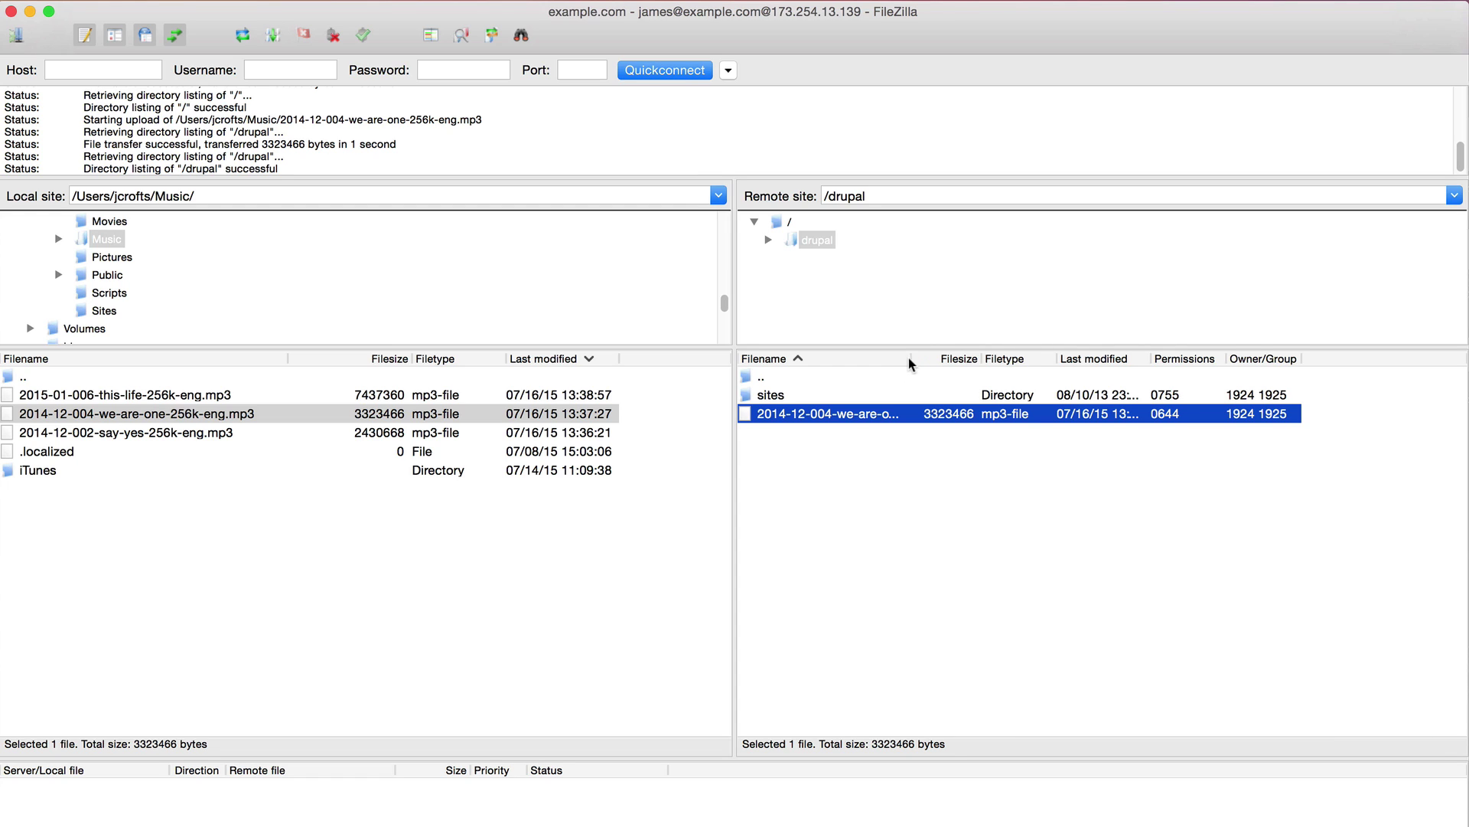
left_click_drag(912, 357, 978, 358)
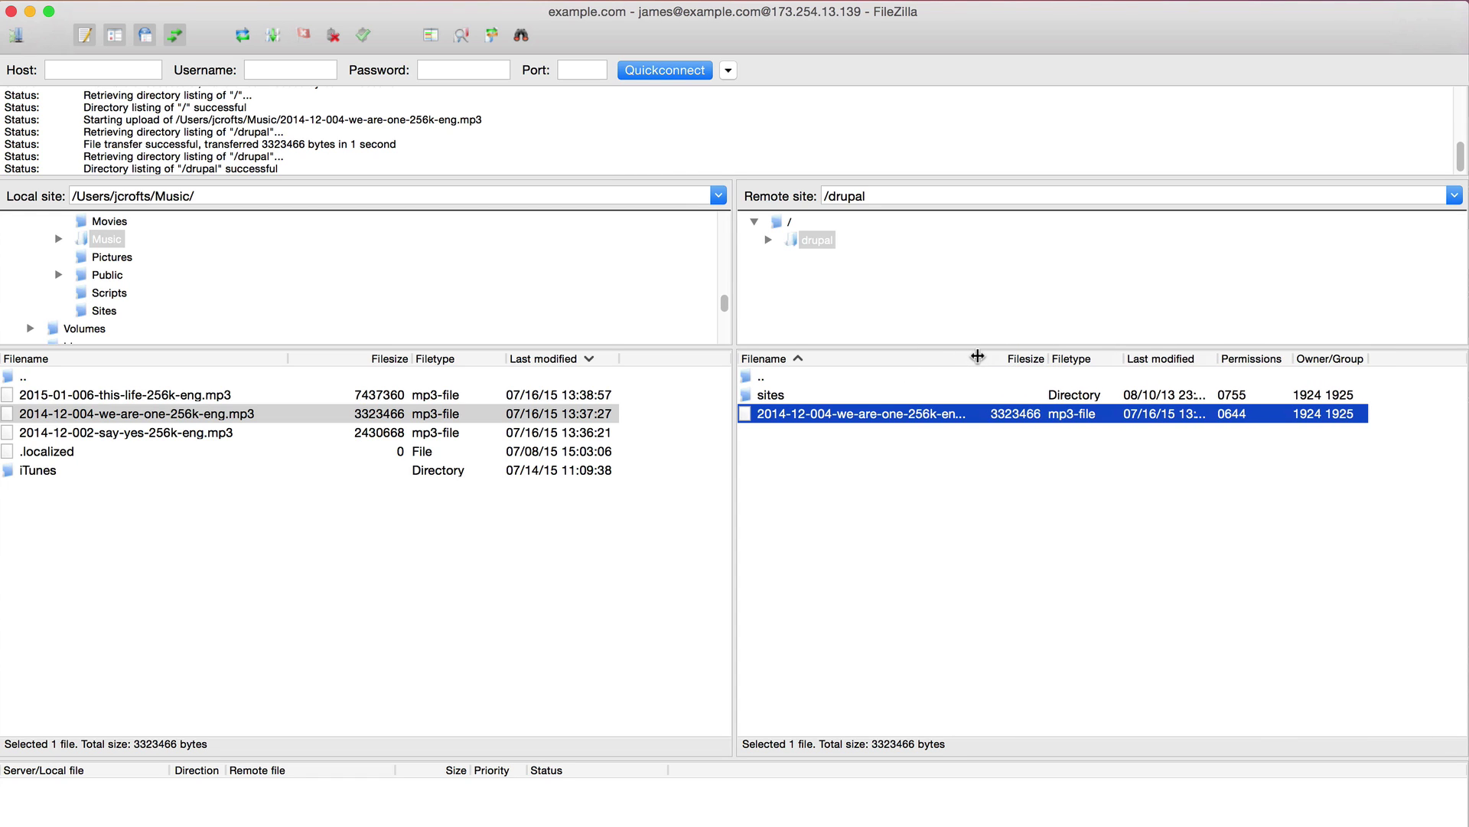